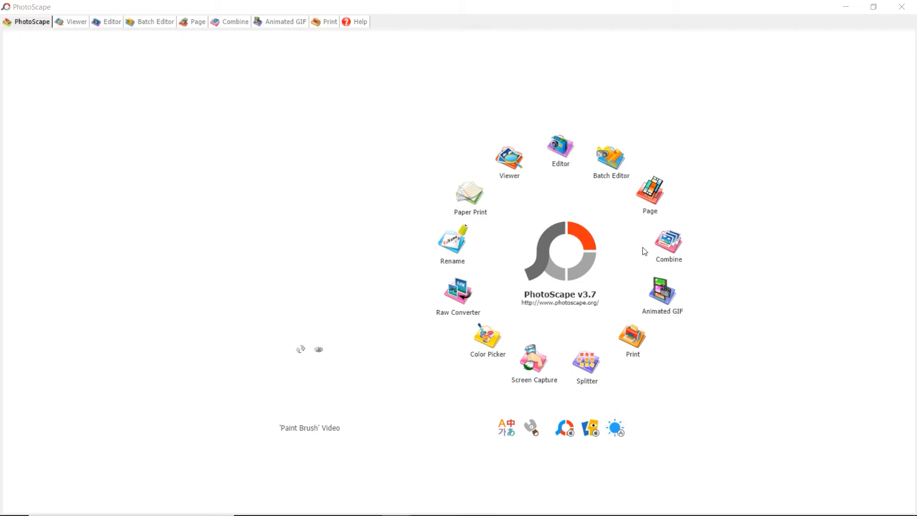
- Open the Page collage tool and hide the folder browser to enlarge the layout preview
{"action": "left_click", "coordinate": [650, 199]}
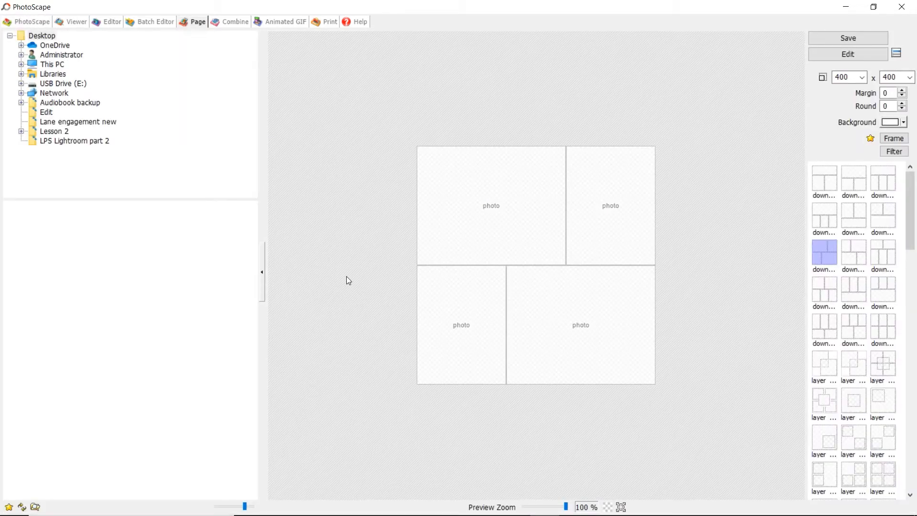
{"action": "left_click", "coordinate": [261, 277]}
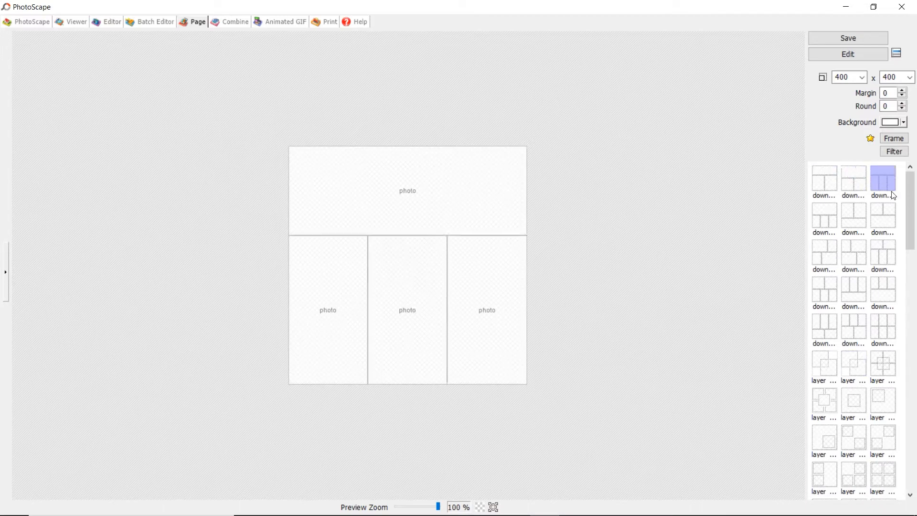
{"action": "left_click", "coordinate": [5, 272]}
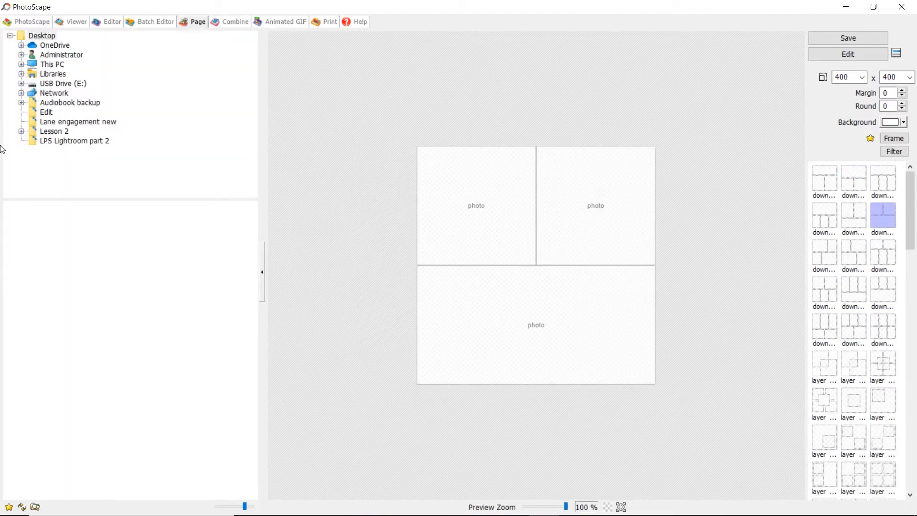
{"action": "left_click", "coordinate": [261, 272]}
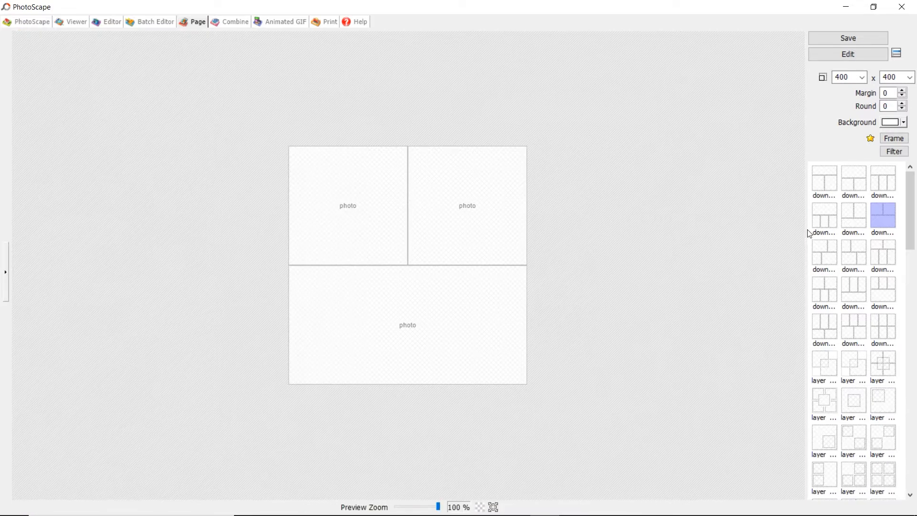
- Try out several wall layouts and a horizontal tile layout on the page
{"action": "left_click_drag", "start_coordinate": [912, 194], "coordinate": [912, 451]}
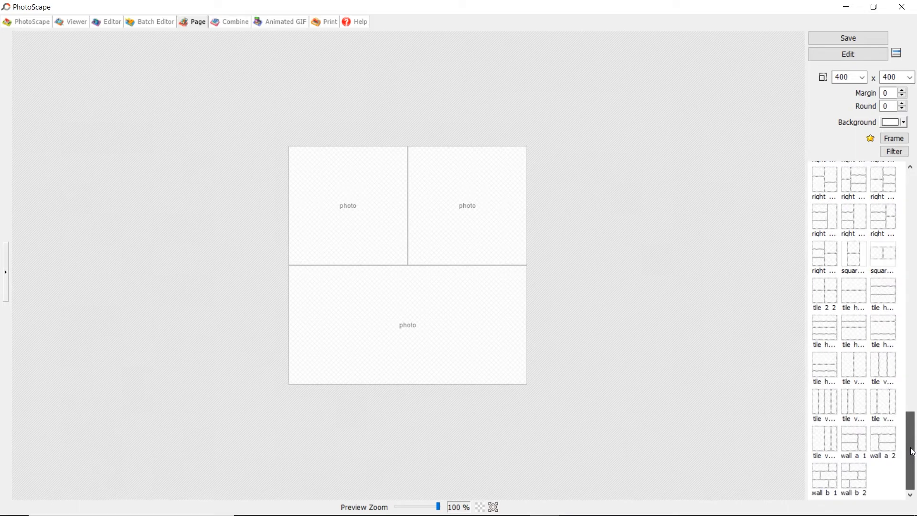
{"action": "left_click", "coordinate": [857, 466]}
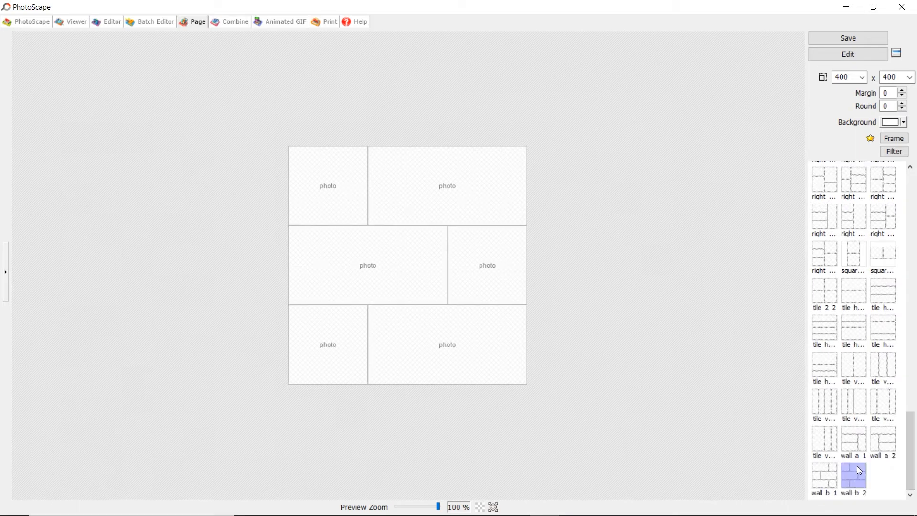
{"action": "left_click", "coordinate": [823, 448]}
{"action": "left_click", "coordinate": [852, 438]}
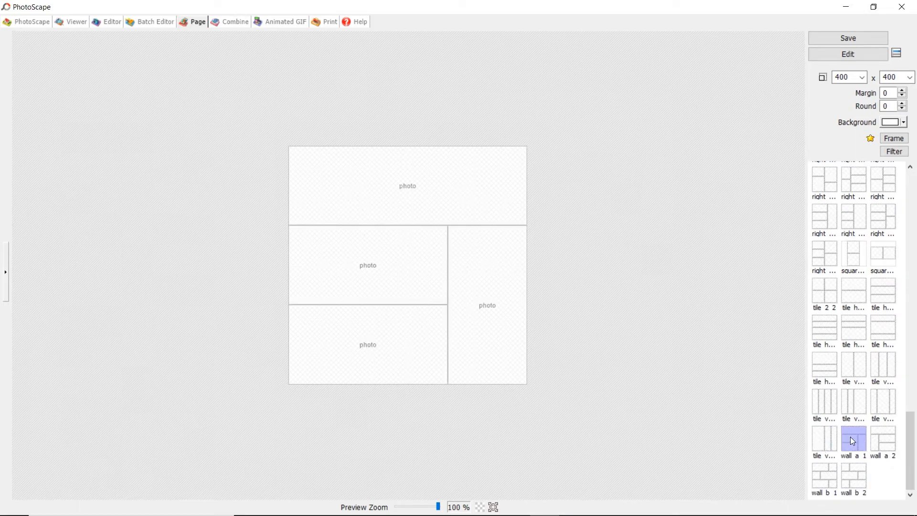
{"action": "left_click", "coordinate": [880, 440]}
{"action": "left_click", "coordinate": [825, 337]}
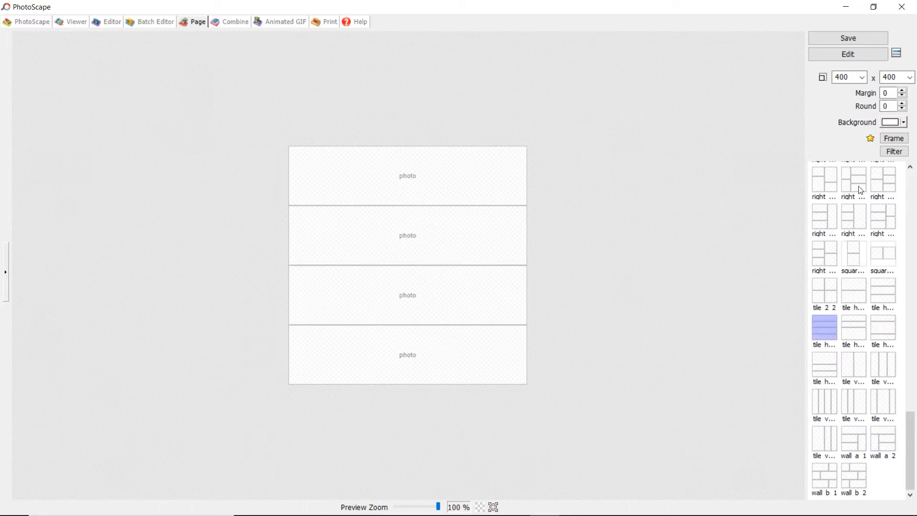
- Set the page size to 2048 x 2048 and apply the wall b 2 layout
{"action": "double_click", "coordinate": [843, 77]}
{"action": "type", "text": "2048"}
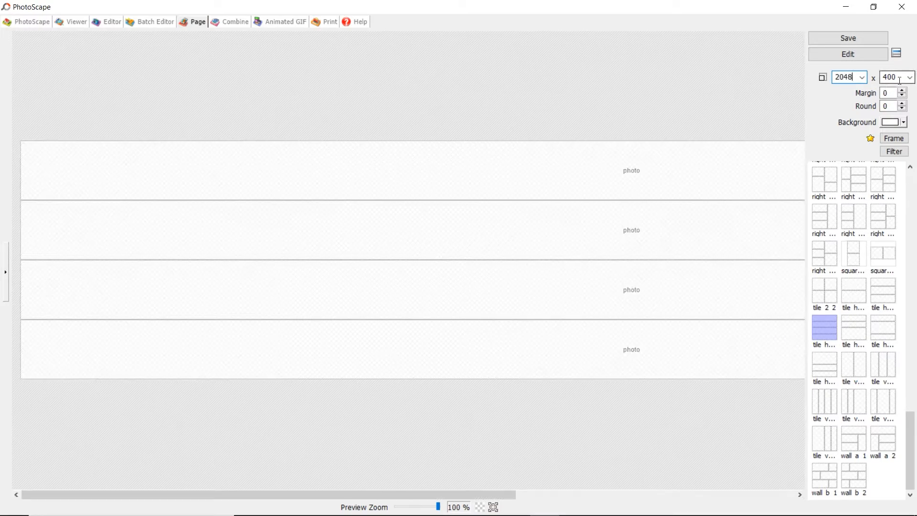
{"action": "double_click", "coordinate": [891, 77]}
{"action": "type", "text": "2048"}
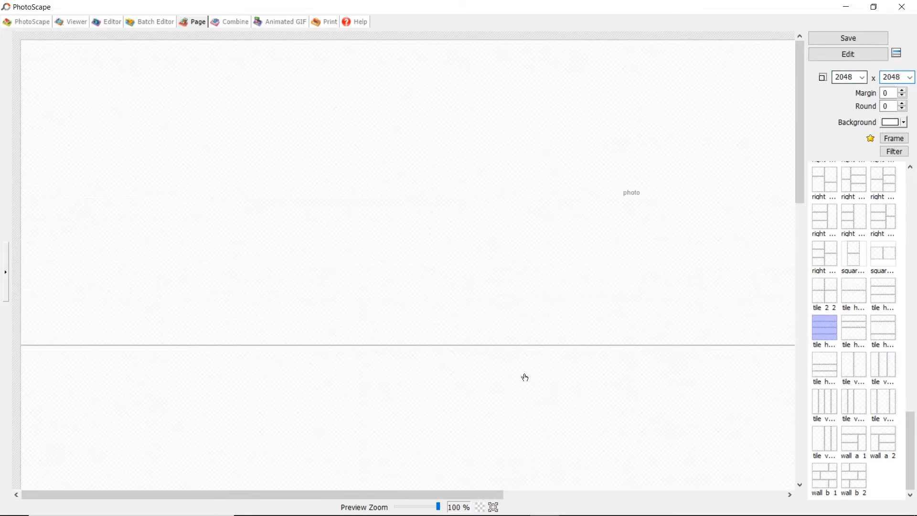
{"action": "left_click", "coordinate": [407, 506]}
{"action": "left_click", "coordinate": [407, 507]}
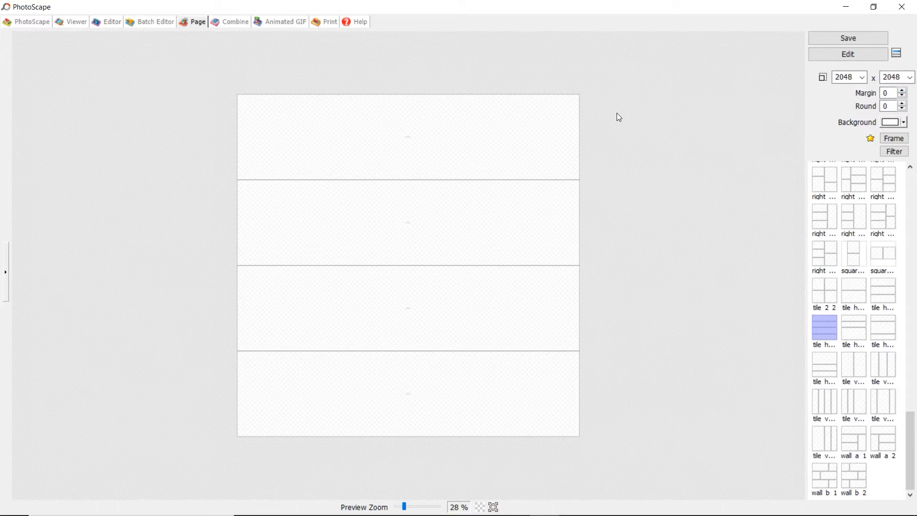
{"action": "left_click", "coordinate": [851, 475]}
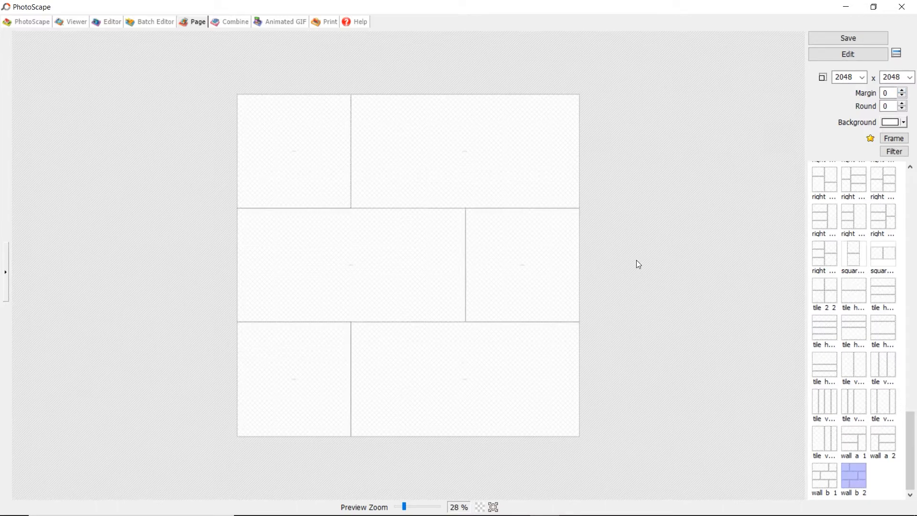
- Bring up the JPEG folder window and shrink it to a narrow window beside the collage
{"action": "key", "text": "alt+Tab"}
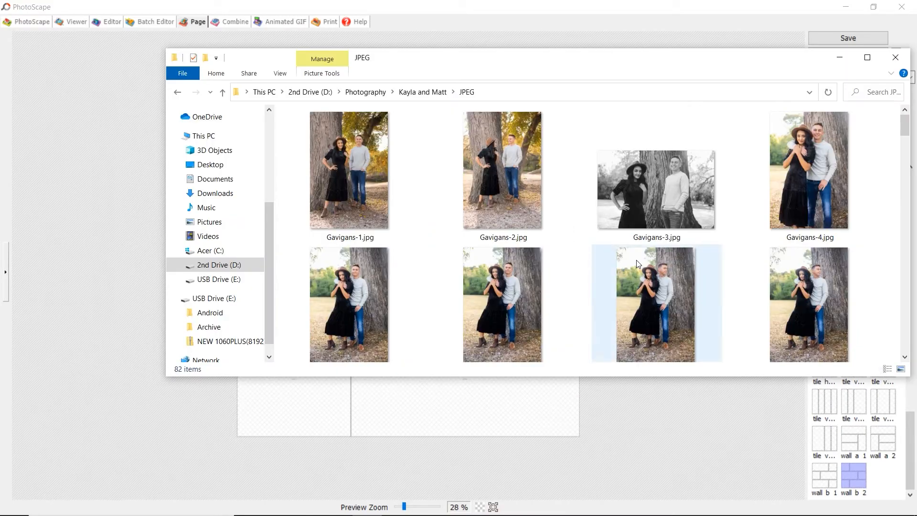
{"action": "left_click_drag", "start_coordinate": [641, 66], "coordinate": [355, 43]}
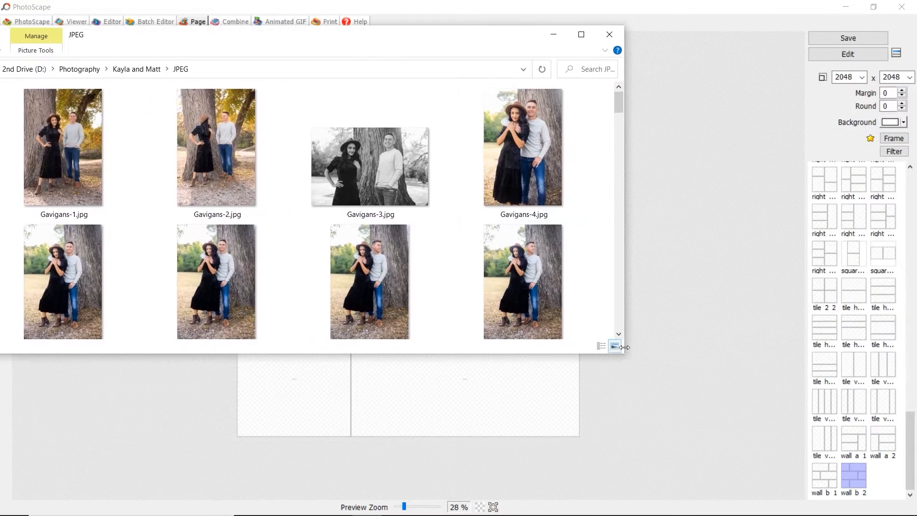
{"action": "left_click_drag", "start_coordinate": [625, 353], "coordinate": [236, 494]}
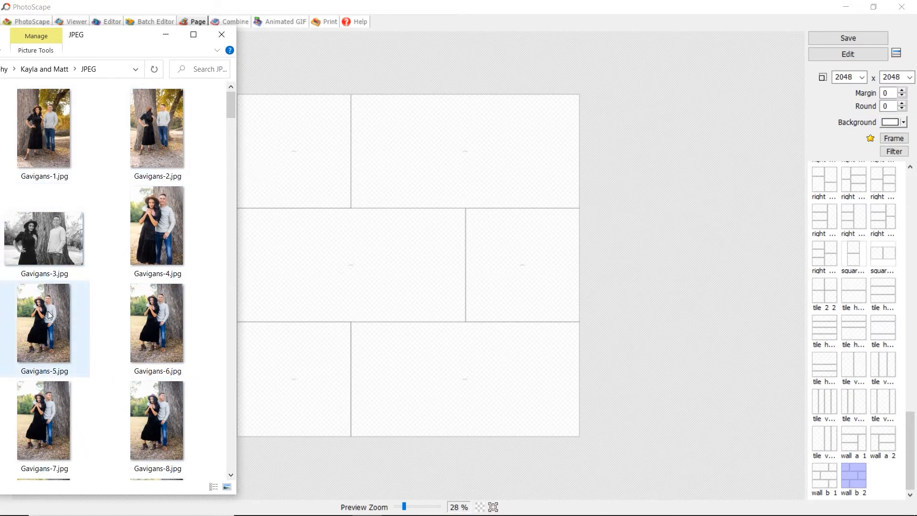
- Fill all six cells of the collage with couple photos from the JPEG folder and return to the collage
{"action": "left_click_drag", "start_coordinate": [165, 287], "coordinate": [550, 253]}
{"action": "scroll", "coordinate": [180, 350], "scroll_direction": "down", "scroll_amount": 3}
{"action": "left_click_drag", "start_coordinate": [43, 373], "coordinate": [466, 151]}
{"action": "scroll", "coordinate": [103, 401], "scroll_direction": "down", "scroll_amount": 3}
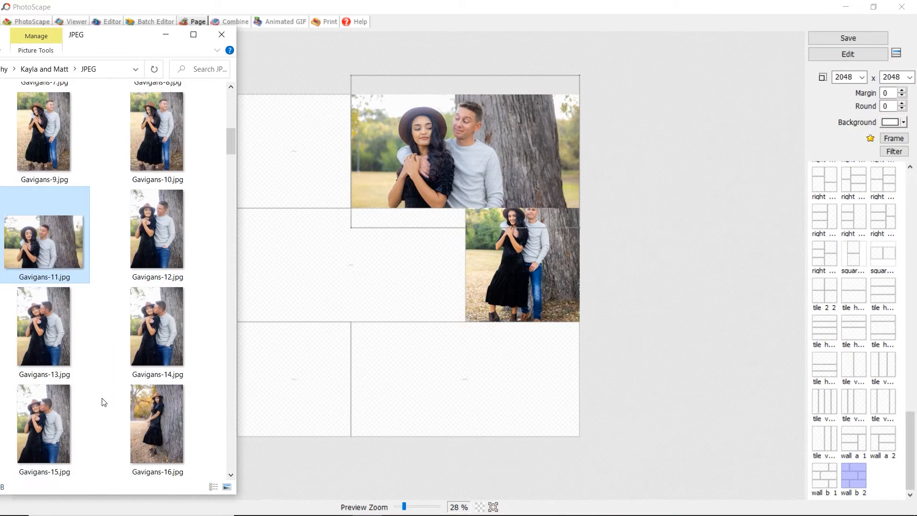
{"action": "left_click", "coordinate": [156, 425]}
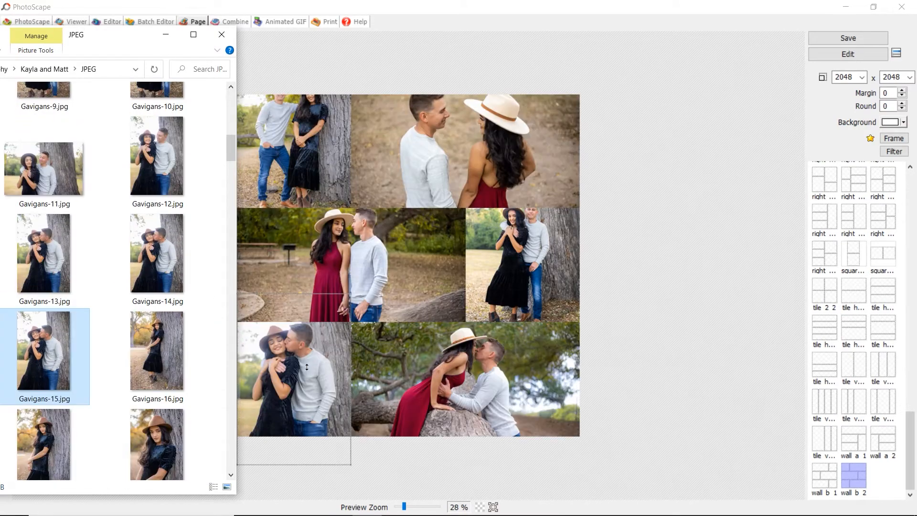
{"action": "left_click", "coordinate": [668, 243]}
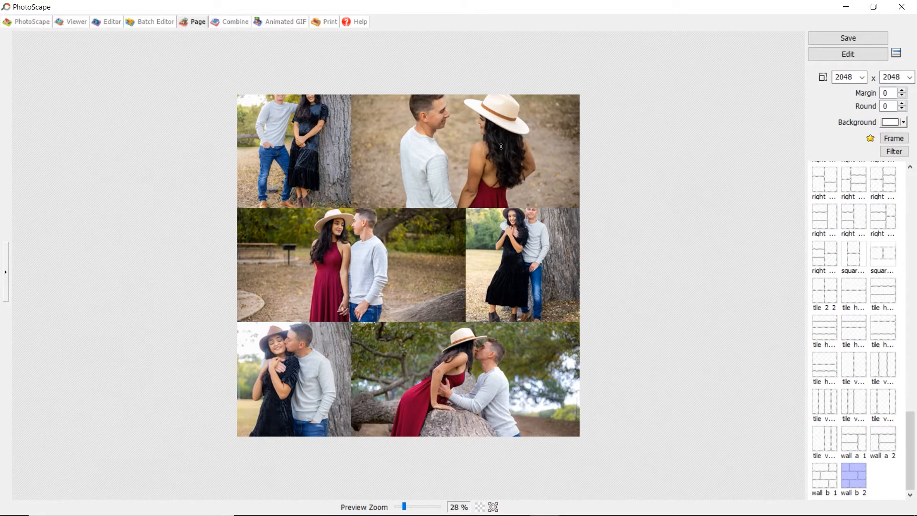
- Reposition the photos in the two upper rows so the couple's heads sit fully inside their cells
{"action": "left_click_drag", "start_coordinate": [299, 152], "coordinate": [302, 172]}
{"action": "left_click_drag", "start_coordinate": [363, 191], "coordinate": [363, 202]}
{"action": "left_click_drag", "start_coordinate": [327, 260], "coordinate": [329, 264]}
{"action": "left_click", "coordinate": [505, 277]}
{"action": "left_click_drag", "start_coordinate": [505, 278], "coordinate": [506, 285]}
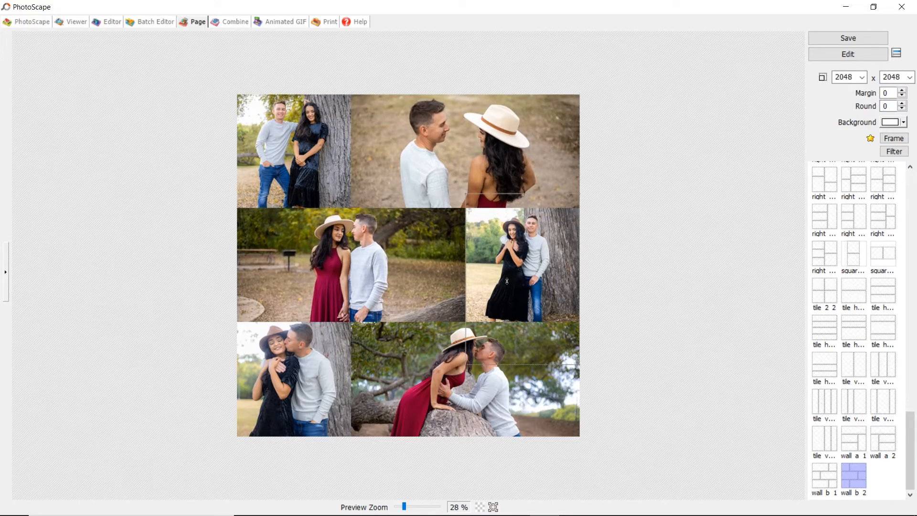
- Enlarge the photo in the collage's lower-left cell and move it down to frame the couple's faces
{"action": "left_click", "coordinate": [324, 373]}
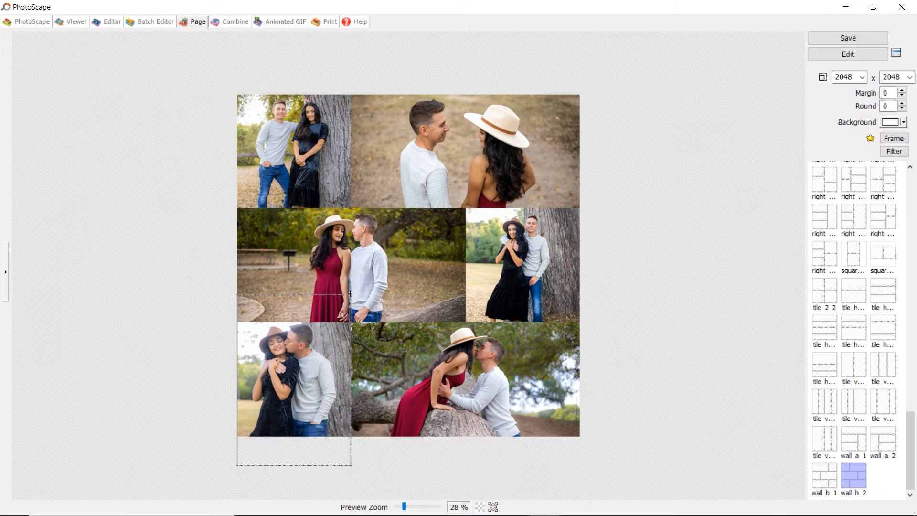
{"action": "scroll", "coordinate": [352, 292], "scroll_direction": "up", "scroll_amount": 2}
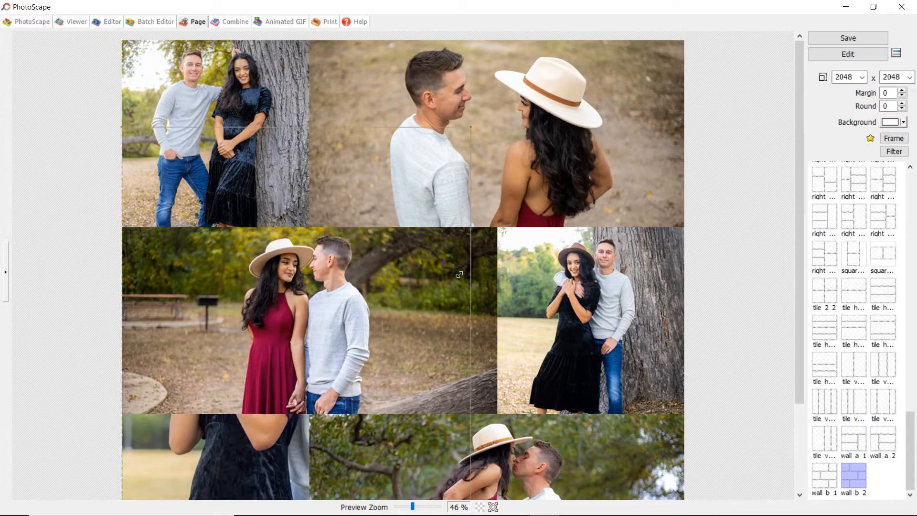
{"action": "scroll", "coordinate": [333, 221], "scroll_direction": "down", "scroll_amount": 3}
{"action": "scroll", "coordinate": [229, 366], "scroll_direction": "up", "scroll_amount": 4}
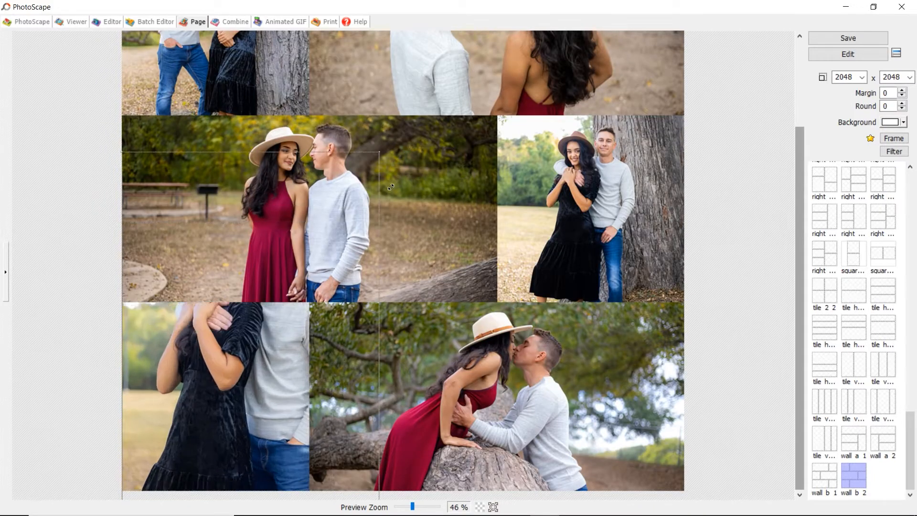
{"action": "left_click_drag", "start_coordinate": [229, 365], "coordinate": [225, 426]}
{"action": "scroll", "coordinate": [775, 42], "scroll_direction": "up", "scroll_amount": 3}
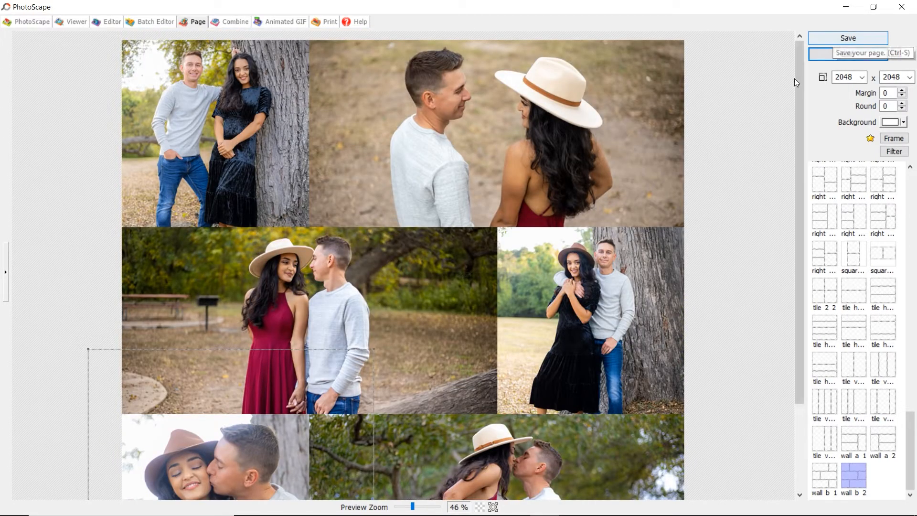
{"action": "scroll", "coordinate": [763, 174], "scroll_direction": "down", "scroll_amount": 1}
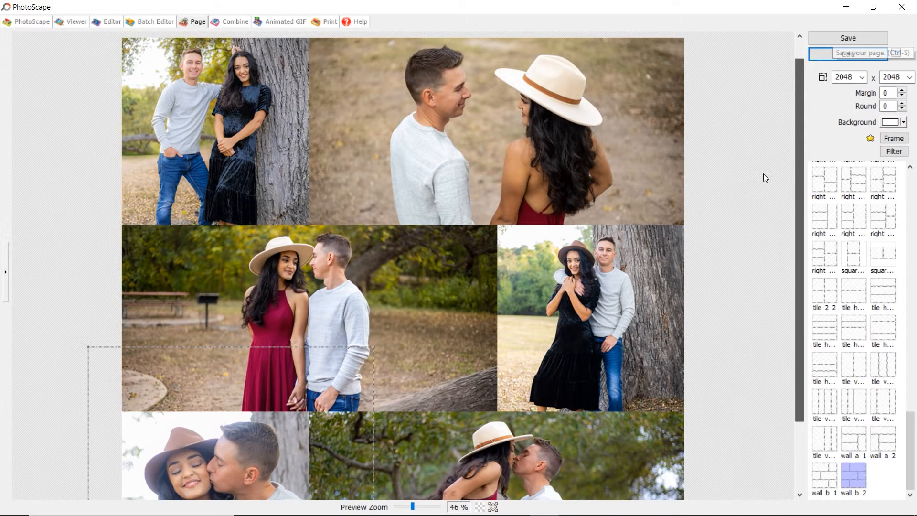
{"action": "scroll", "coordinate": [763, 178], "scroll_direction": "down", "scroll_amount": 1}
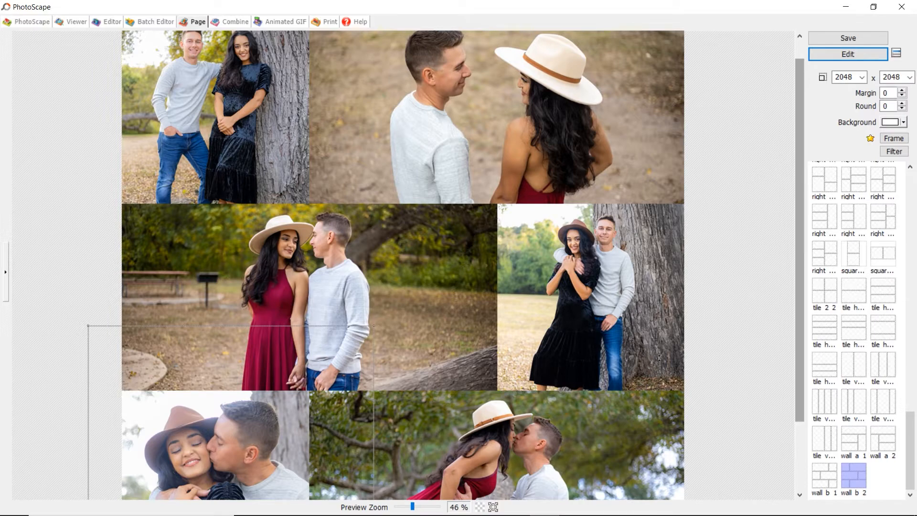
- Apply the layout with three stacked cells beside one tall cell, and switch to IrfanView
{"action": "left_click", "coordinate": [825, 221]}
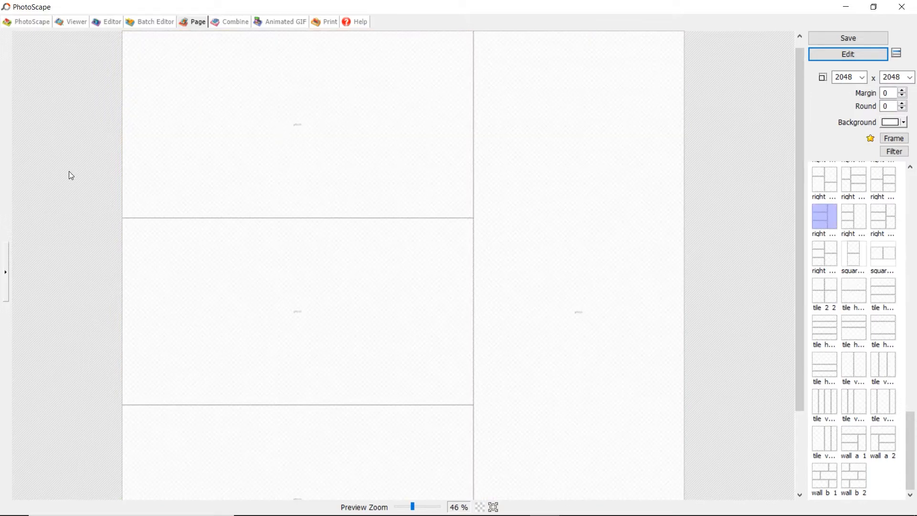
{"action": "key", "text": "alt+Tab"}
{"action": "key", "text": "alt+Tab"}
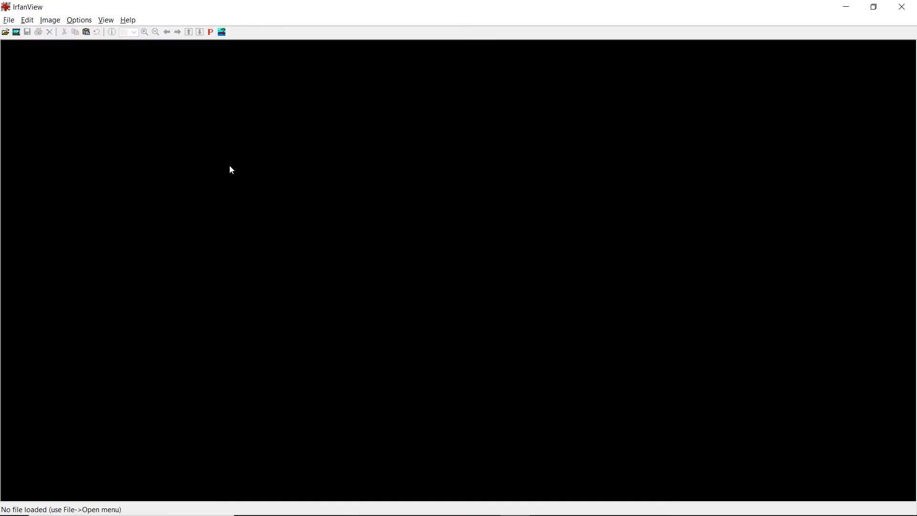
- View the IrfanView homepage in the browser and return to the empty IrfanView window
{"action": "key", "text": "alt+Tab"}
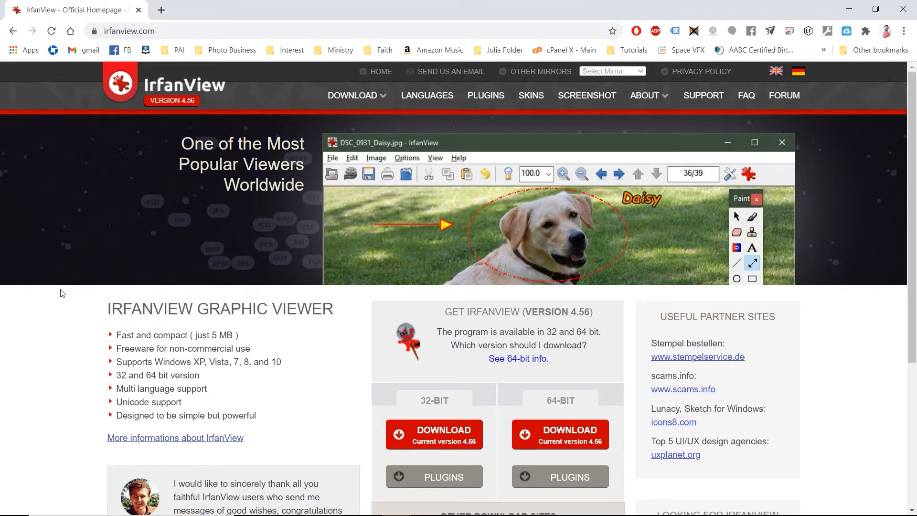
{"action": "key", "text": "alt+Tab"}
{"action": "key", "text": "Tab"}
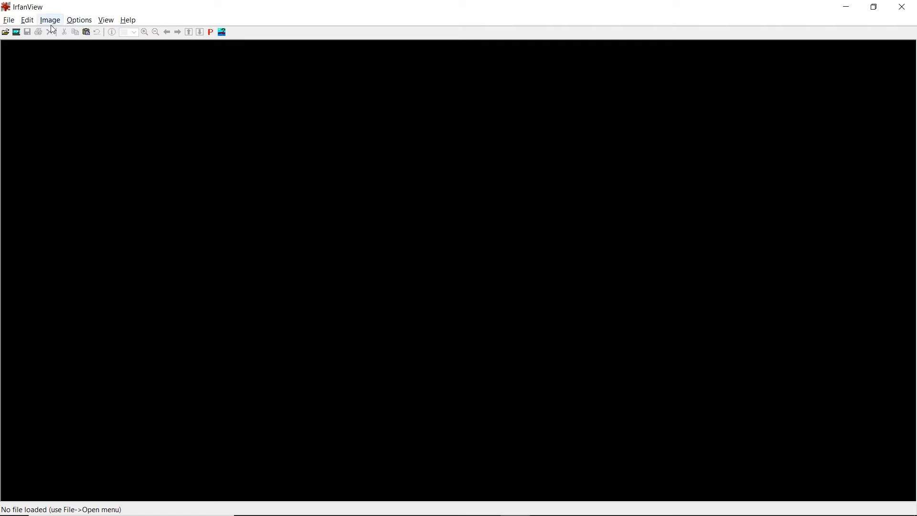
- Load photo 14 from the JPEG folder into IrfanView
{"action": "key", "text": "alt+Tab"}
{"action": "left_click", "coordinate": [251, 299]}
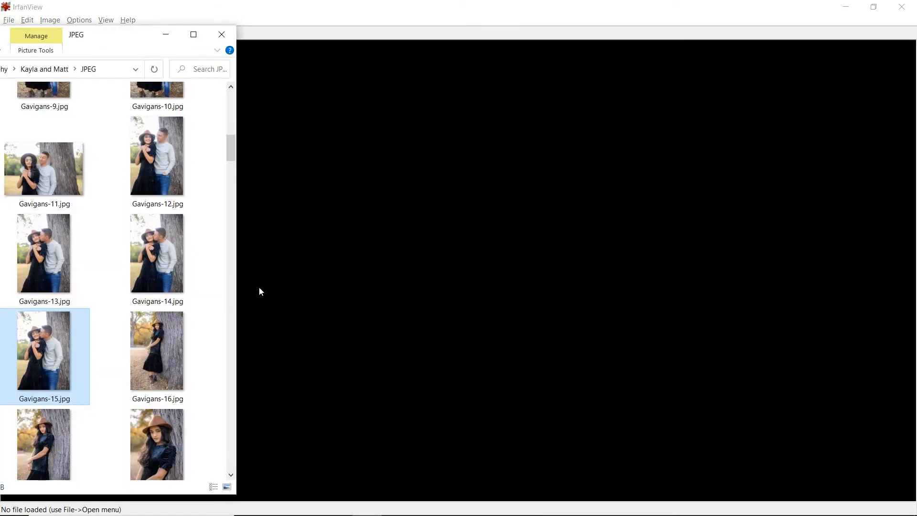
{"action": "left_click_drag", "start_coordinate": [182, 263], "coordinate": [363, 198]}
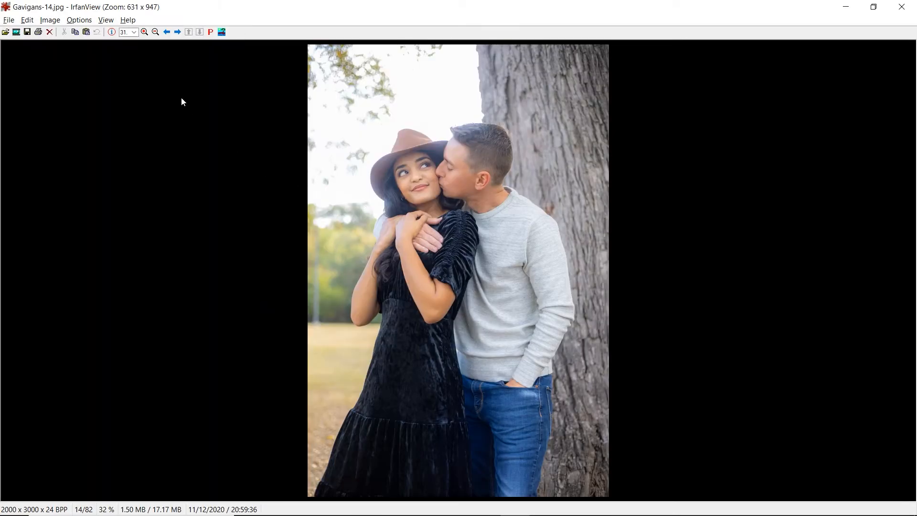
{"action": "left_click", "coordinate": [53, 22]}
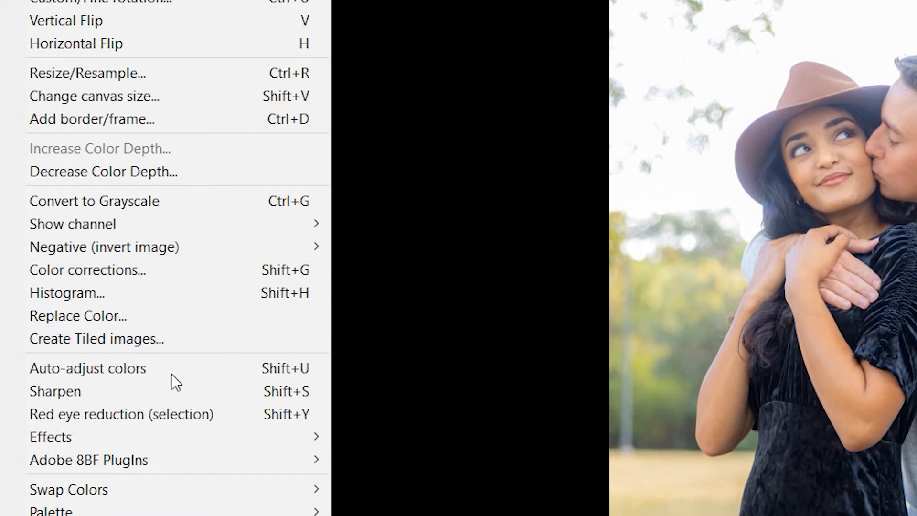
{"action": "mouse_move", "coordinate": [173, 440]}
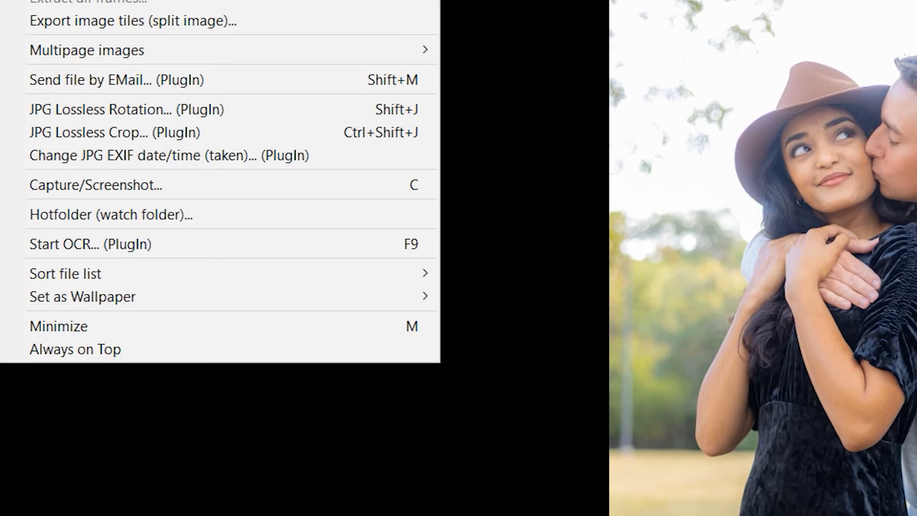
{"action": "key", "text": "Escape"}
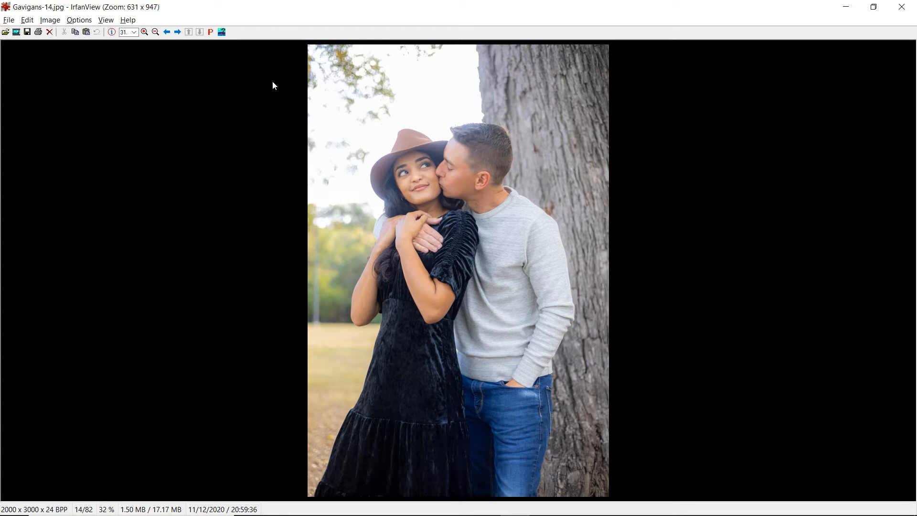
- Open the batch conversion dialog and add every photo from the JPEG folder in File Explorer to its input files
{"action": "key", "text": "b"}
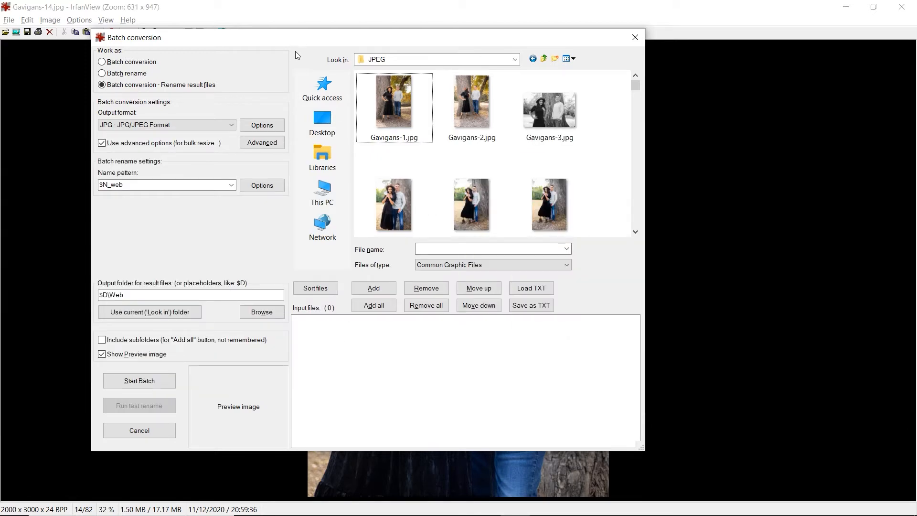
{"action": "key", "text": "alt+Tab"}
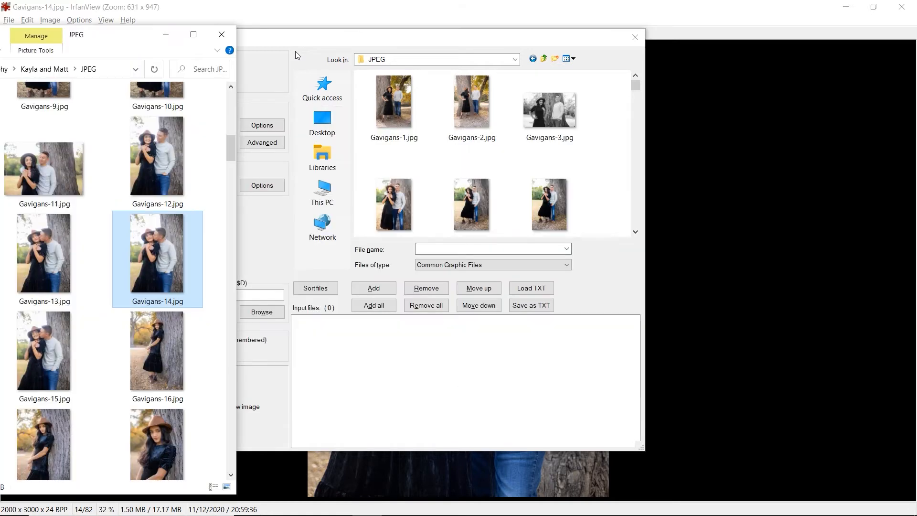
{"action": "left_click", "coordinate": [167, 150]}
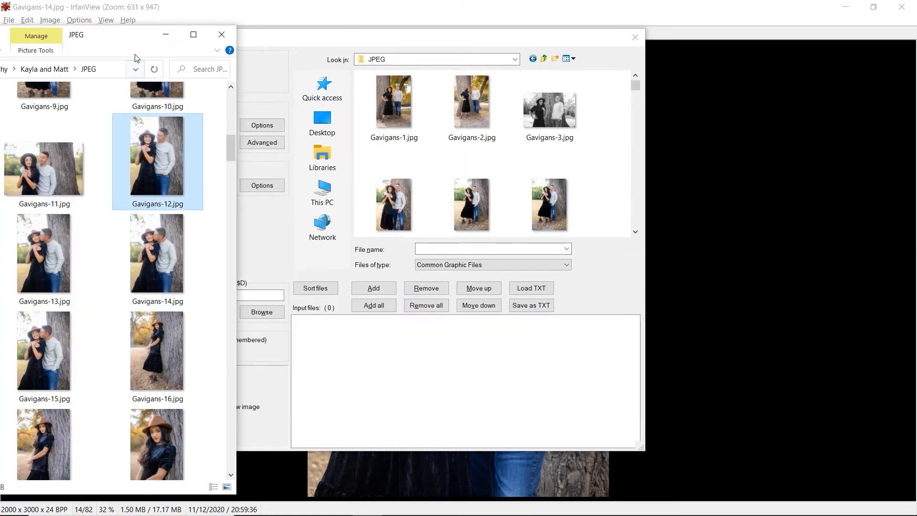
{"action": "left_click_drag", "start_coordinate": [123, 38], "coordinate": [159, 37]}
{"action": "scroll", "coordinate": [79, 164], "scroll_direction": "down", "scroll_amount": 2}
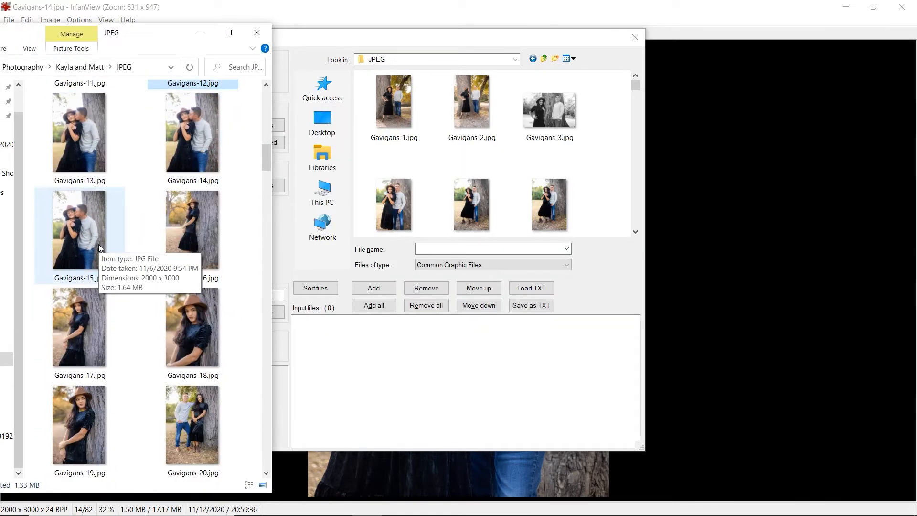
{"action": "key", "text": "ctrl+a"}
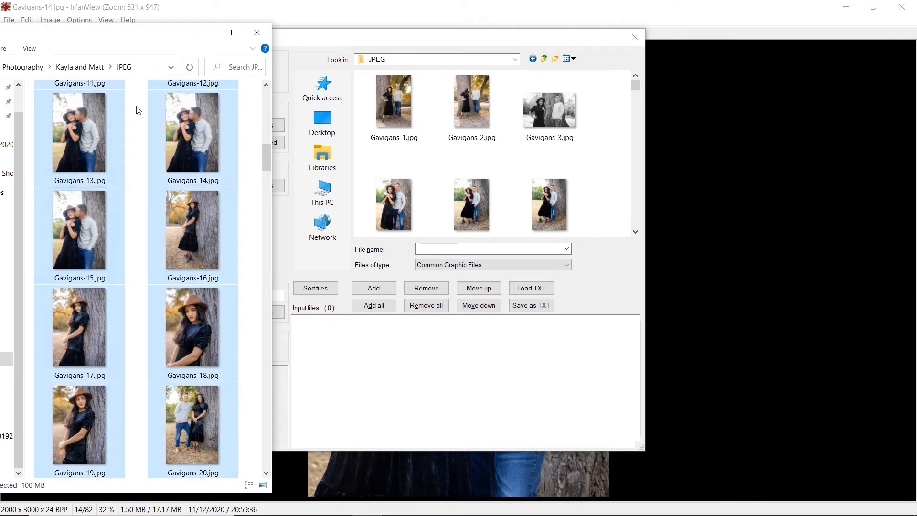
{"action": "left_click_drag", "start_coordinate": [81, 147], "coordinate": [454, 363]}
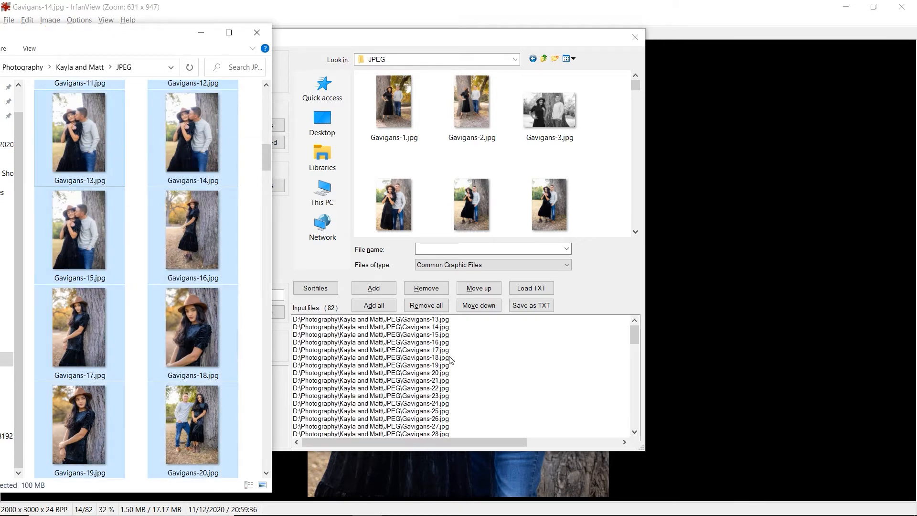
- Clear the batch input list, re-add all photos from the current JPEG folder, and check the listed files
{"action": "left_click_drag", "start_coordinate": [634, 335], "coordinate": [635, 418]}
{"action": "left_click", "coordinate": [426, 305]}
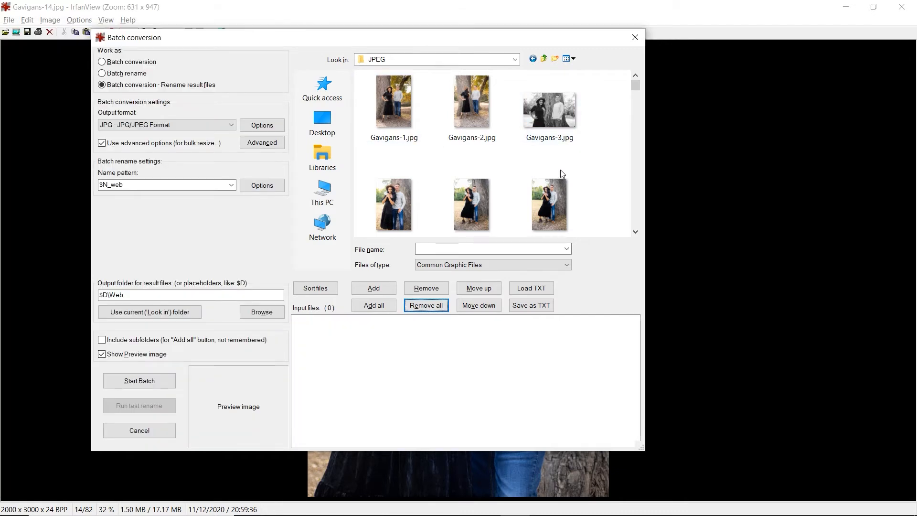
{"action": "left_click", "coordinate": [375, 307]}
{"action": "scroll", "coordinate": [429, 339], "scroll_direction": "down", "scroll_amount": 20}
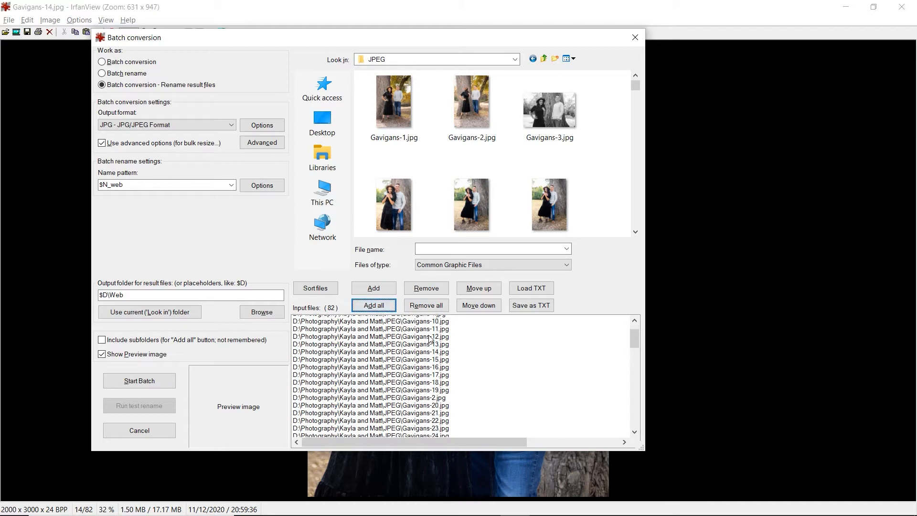
{"action": "scroll", "coordinate": [429, 339], "scroll_direction": "down", "scroll_amount": 2}
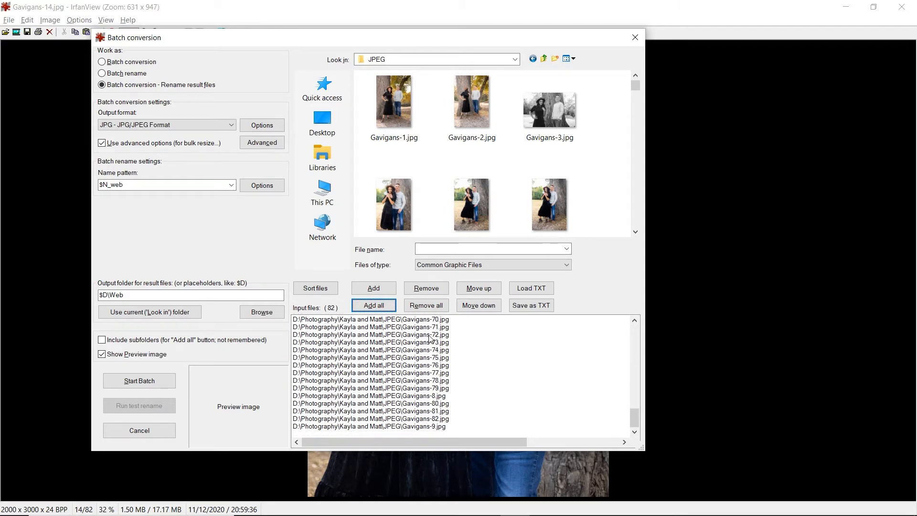
{"action": "scroll", "coordinate": [429, 338], "scroll_direction": "up", "scroll_amount": 20}
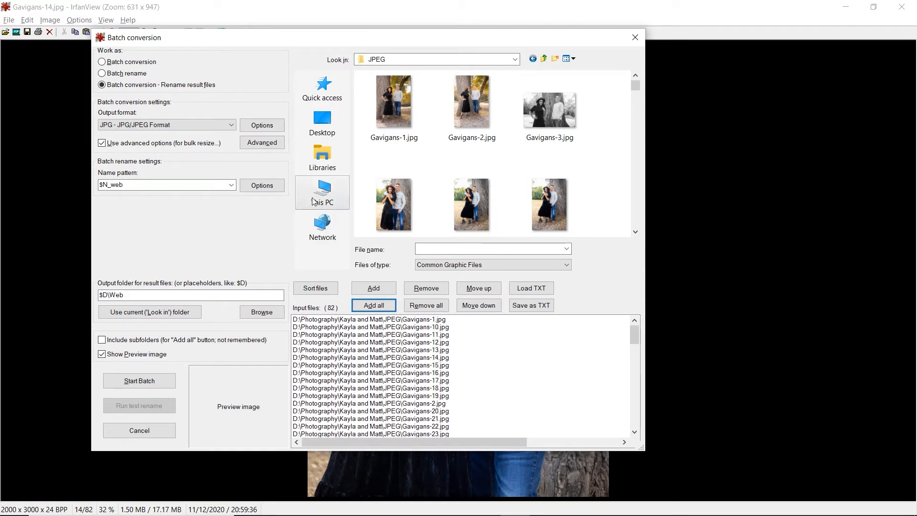
- Switch the batch mode to Batch rename and look over the batch rename settings
{"action": "left_click", "coordinate": [122, 382]}
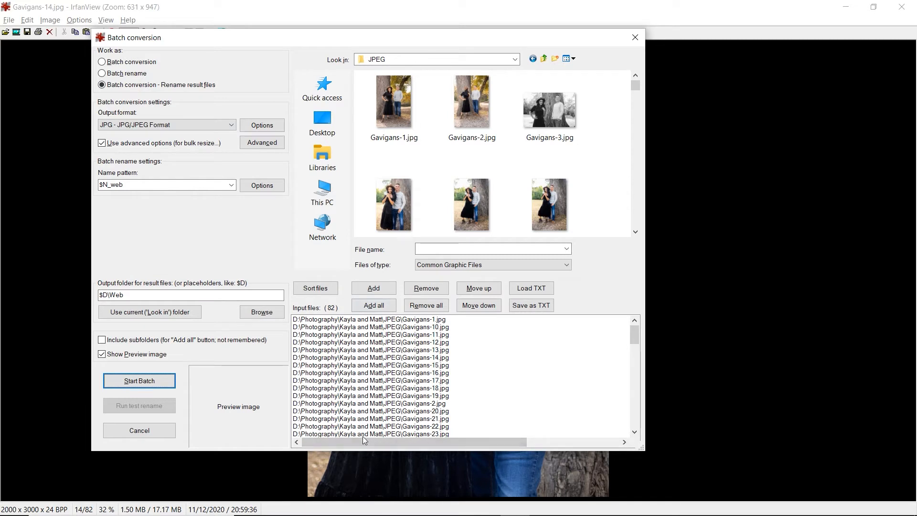
{"action": "left_click", "coordinate": [132, 75]}
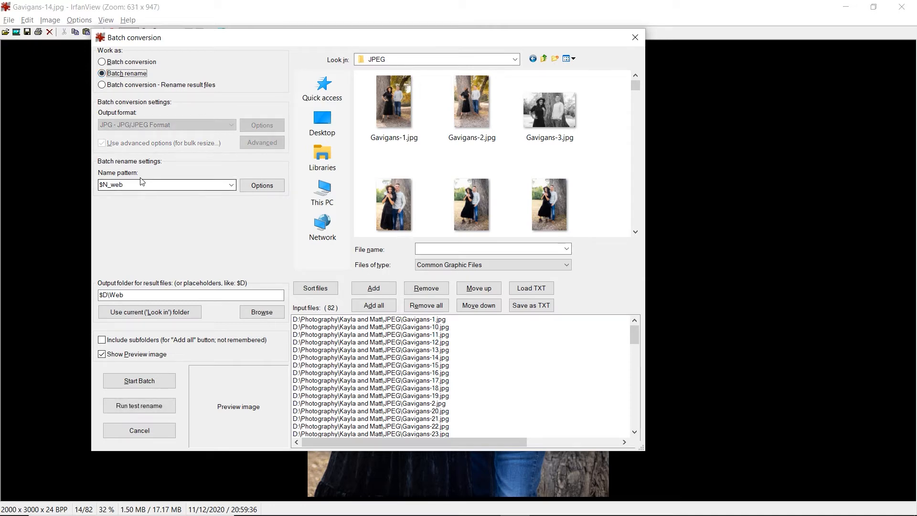
{"action": "left_click", "coordinate": [262, 185]}
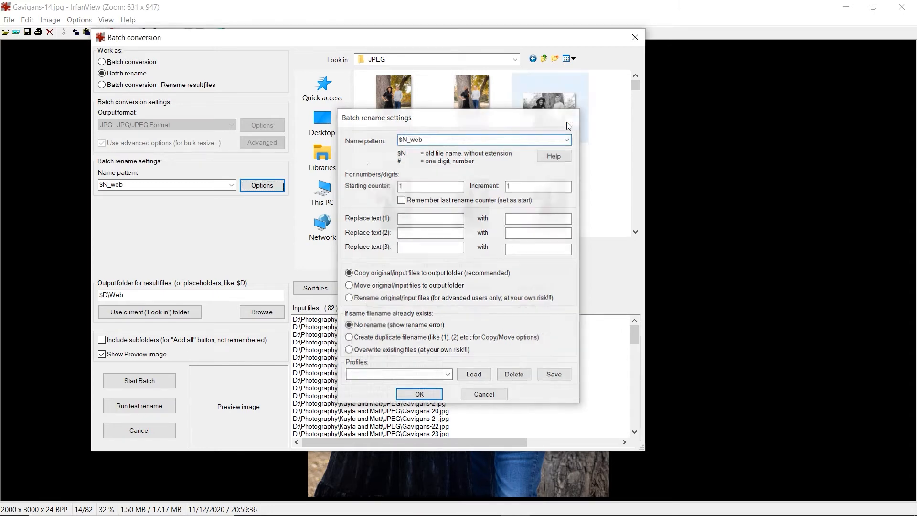
{"action": "left_click", "coordinate": [569, 126]}
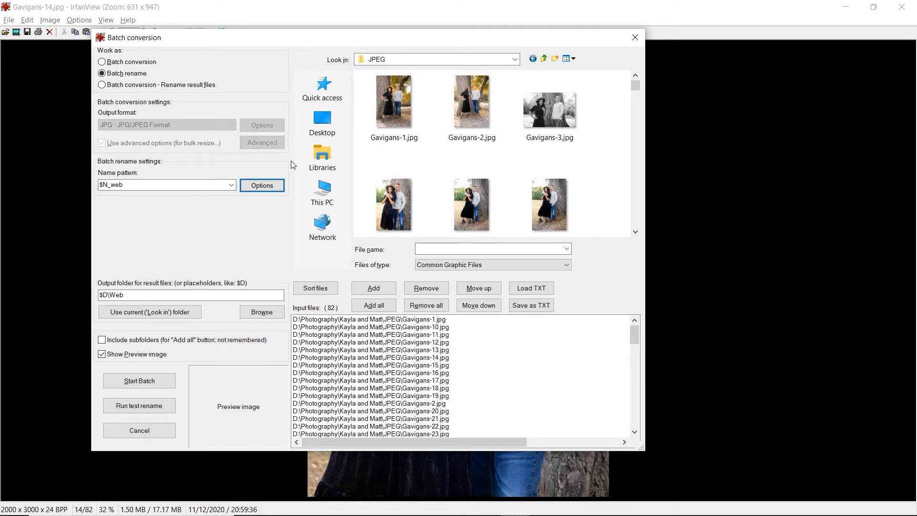
- Set the mode to Batch conversion - Rename result files, keep JPG as output format, and accept the JPEG save options
{"action": "left_click", "coordinate": [173, 85]}
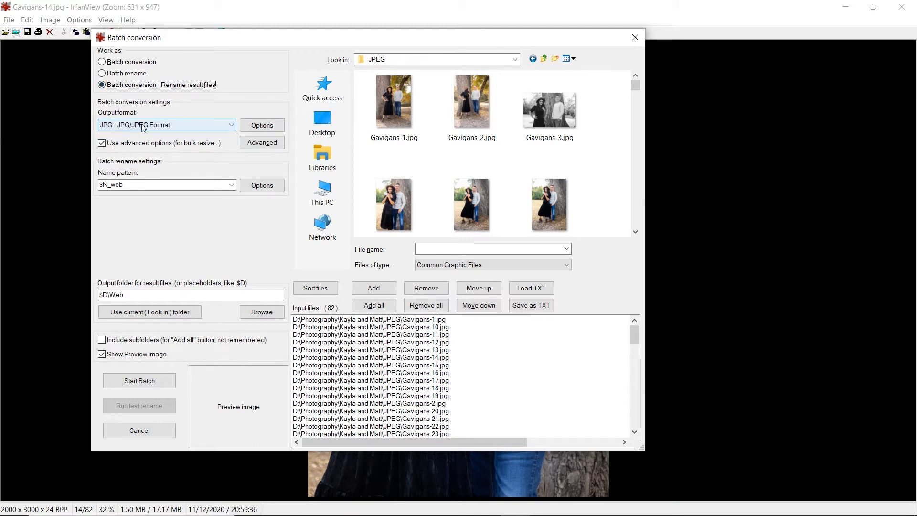
{"action": "left_click", "coordinate": [231, 125]}
{"action": "left_click", "coordinate": [232, 124]}
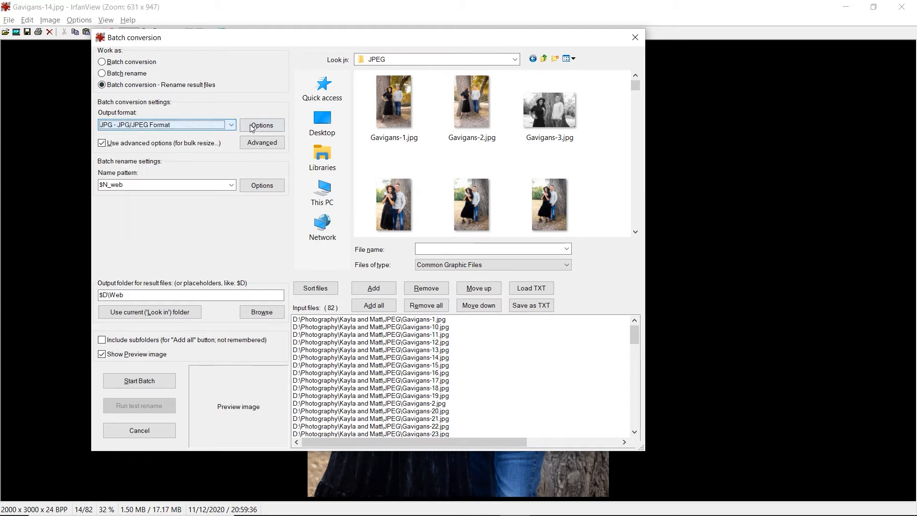
{"action": "left_click", "coordinate": [252, 126]}
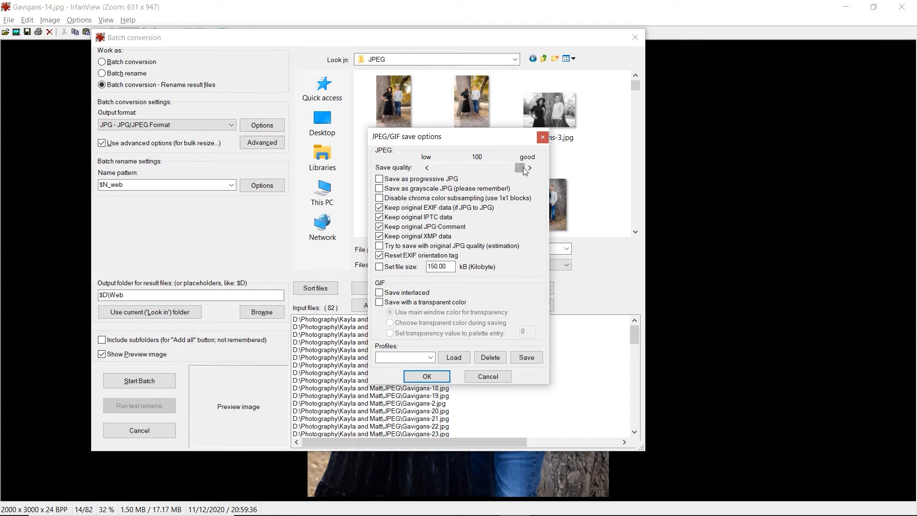
{"action": "left_click", "coordinate": [430, 376]}
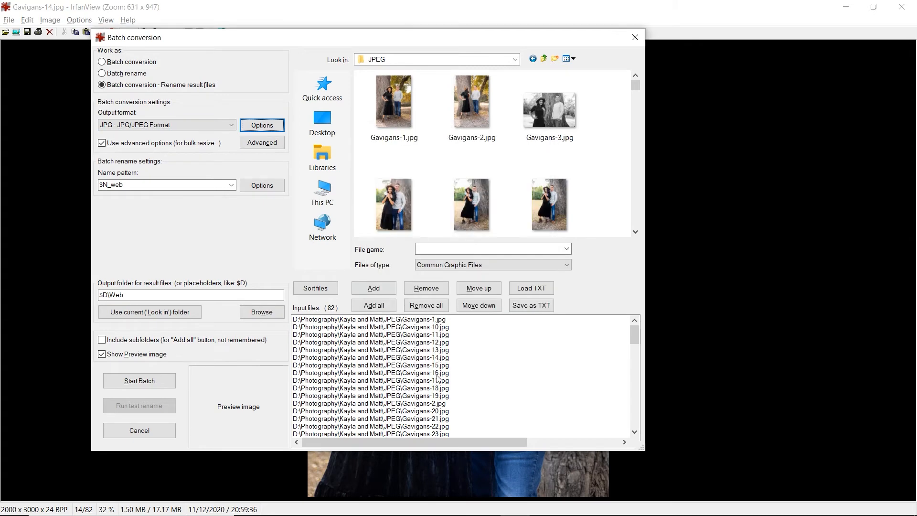
- Open the advanced batch options, try out overlay text with its settings, and turn overlay text off again
{"action": "left_click", "coordinate": [272, 143]}
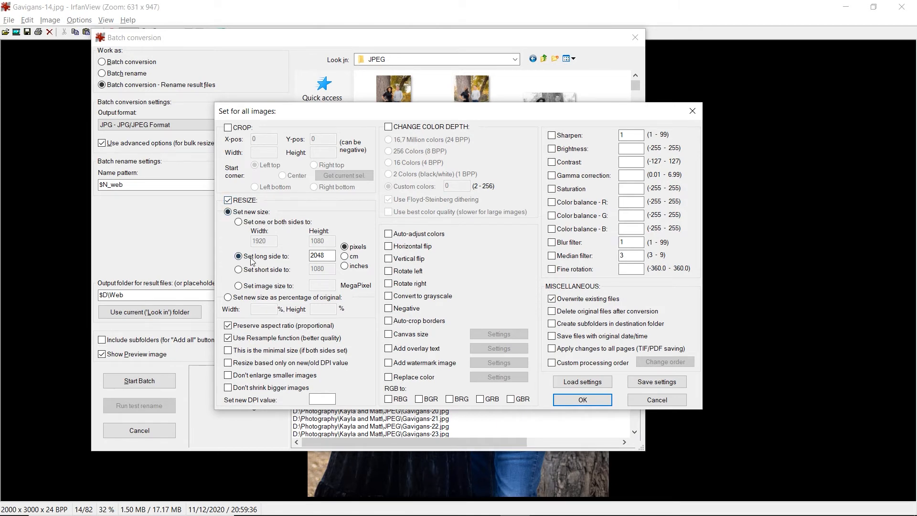
{"action": "key", "text": "Tab"}
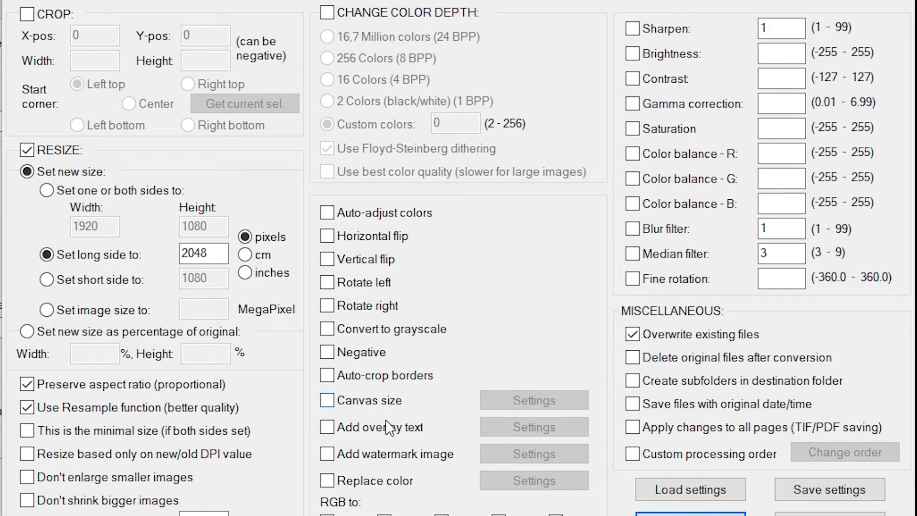
{"action": "left_click", "coordinate": [380, 431]}
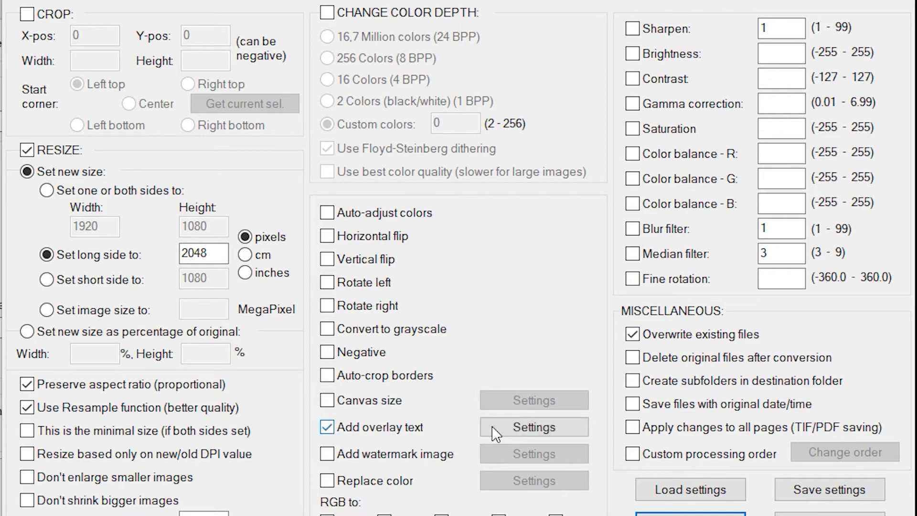
{"action": "left_click", "coordinate": [500, 425]}
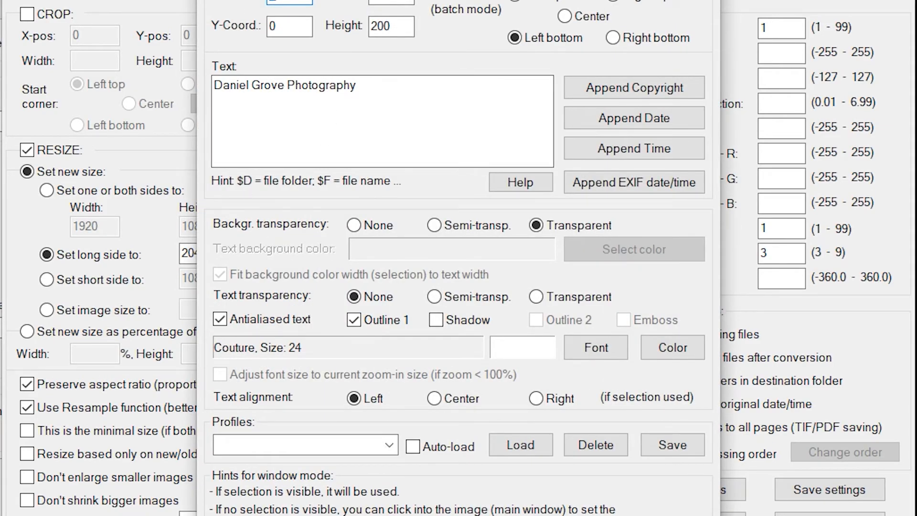
{"action": "key", "text": "Return"}
{"action": "left_click", "coordinate": [372, 426]}
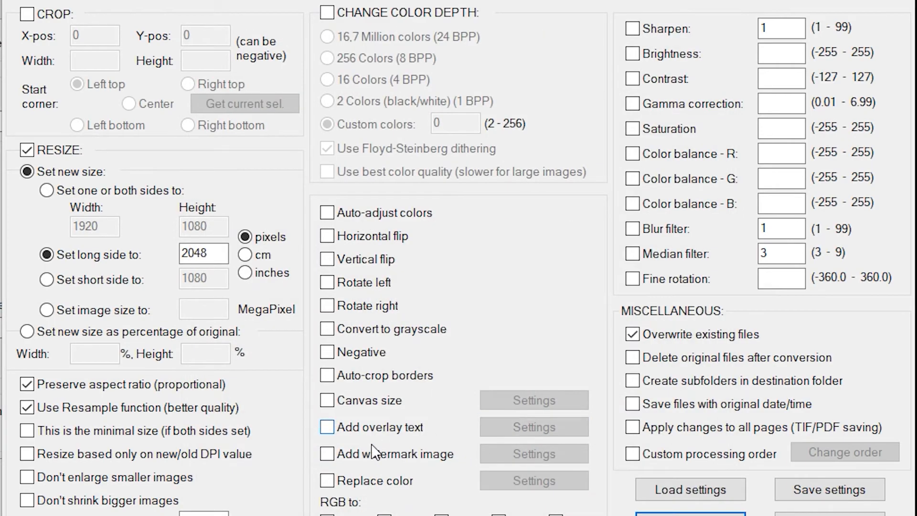
- Try a watermark image with different start corners, discard its settings, turn the watermark off, and accept the advanced options
{"action": "left_click", "coordinate": [382, 453]}
{"action": "left_click", "coordinate": [499, 455]}
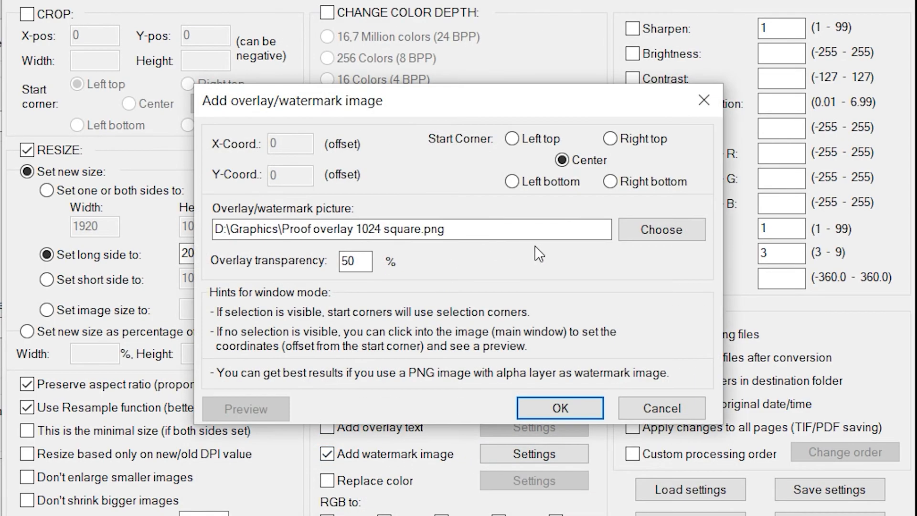
{"action": "left_click", "coordinate": [525, 183]}
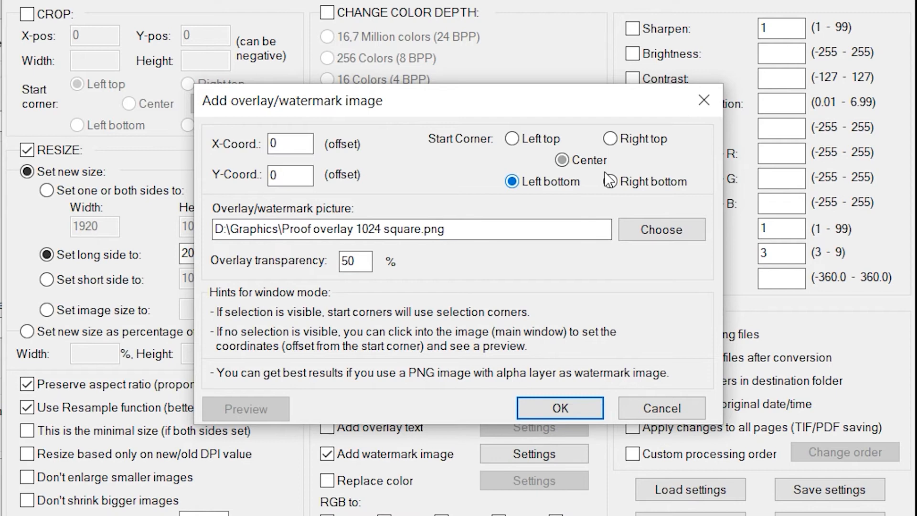
{"action": "left_click", "coordinate": [644, 183]}
{"action": "left_click", "coordinate": [635, 139]}
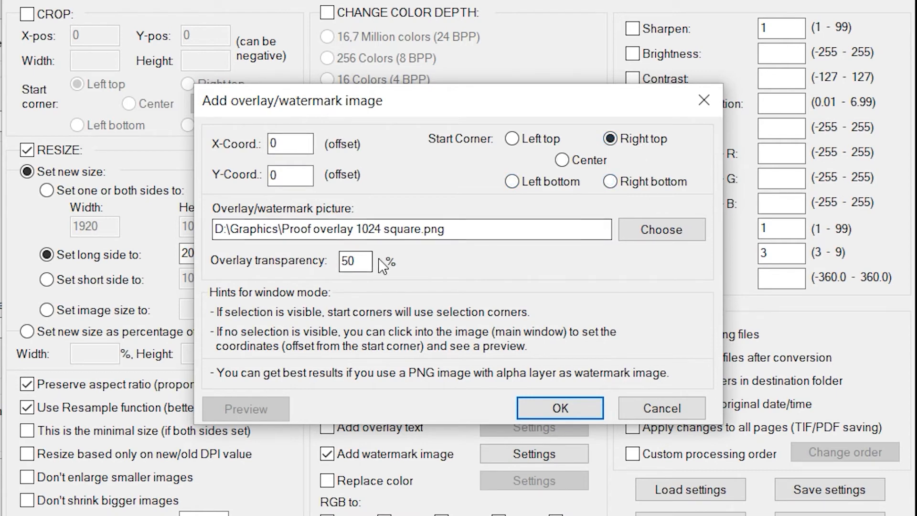
{"action": "left_click", "coordinate": [662, 408]}
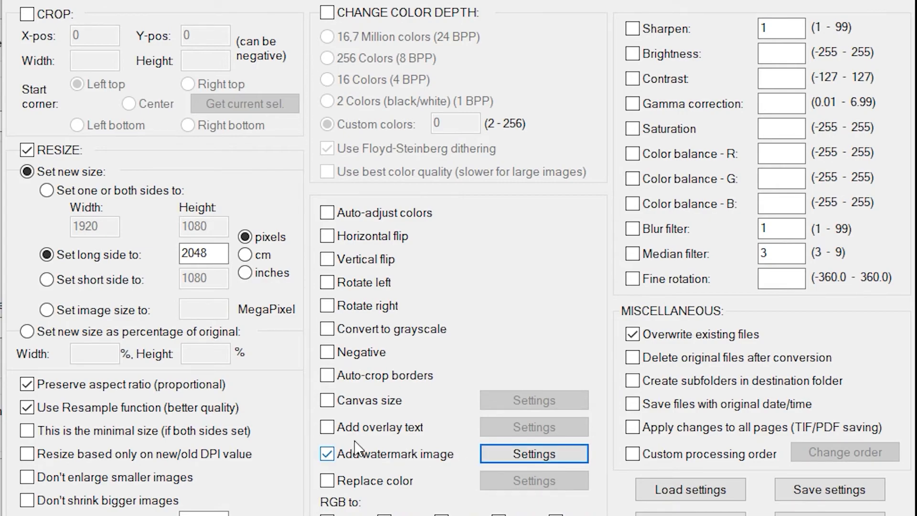
{"action": "left_click", "coordinate": [340, 458]}
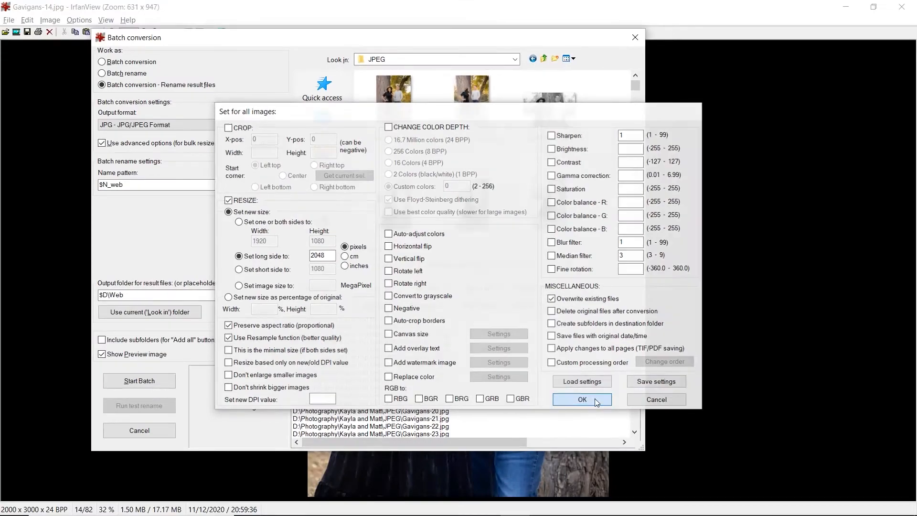
{"action": "left_click", "coordinate": [629, 460]}
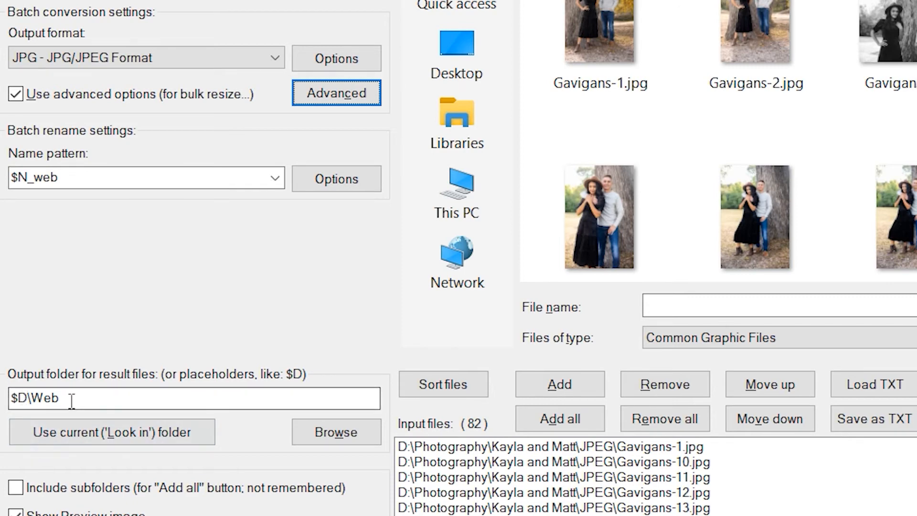
- Enter $D\Web as the output folder, run the batch on all input files, and return to the batch settings
{"action": "left_click_drag", "start_coordinate": [71, 400], "coordinate": [37, 400]}
{"action": "key", "text": "BackSpace"}
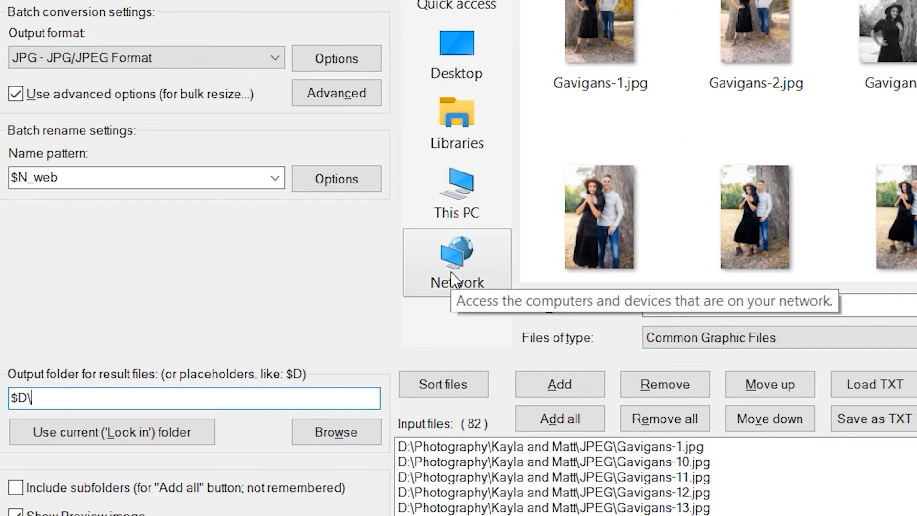
{"action": "type", "text": "Web"}
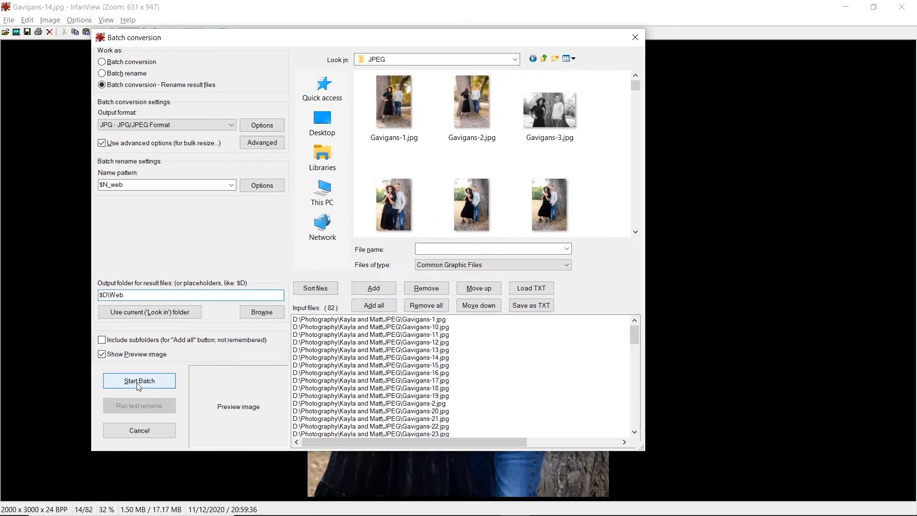
{"action": "left_click", "coordinate": [137, 382]}
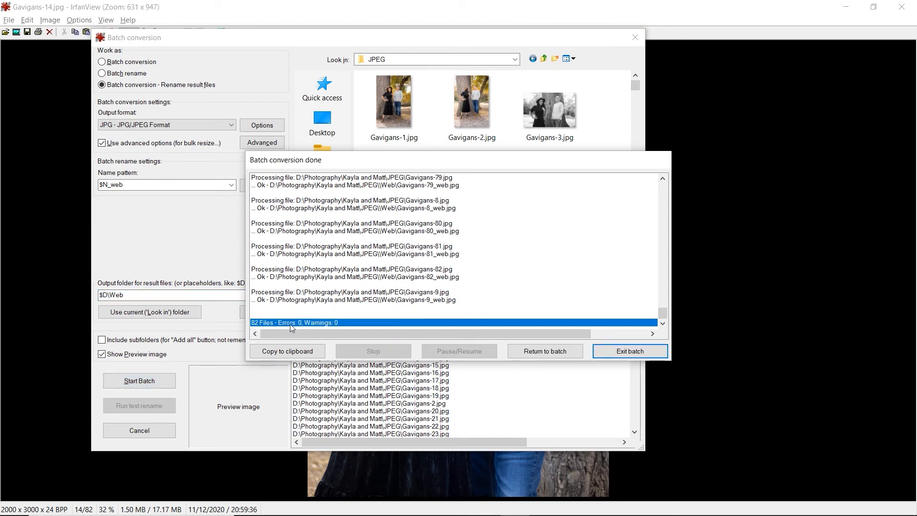
{"action": "left_click", "coordinate": [545, 354]}
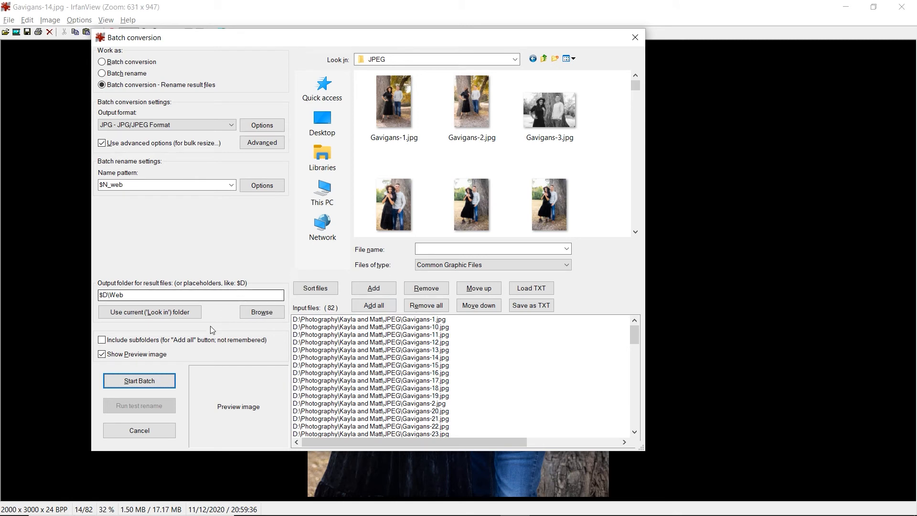
- Switch to File Explorer, widen the window showing the JPEG folder, and open its Web subfolder
{"action": "key", "text": "alt+Tab"}
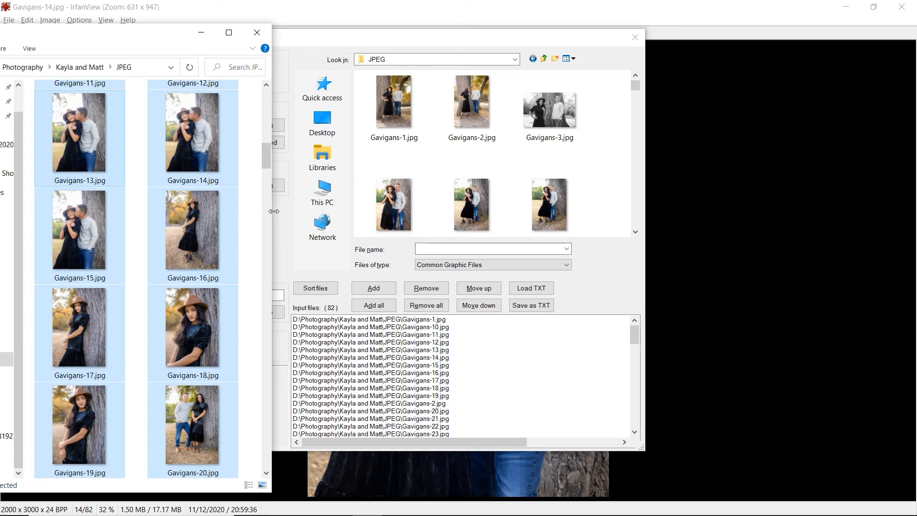
{"action": "left_click_drag", "start_coordinate": [274, 211], "coordinate": [721, 232]}
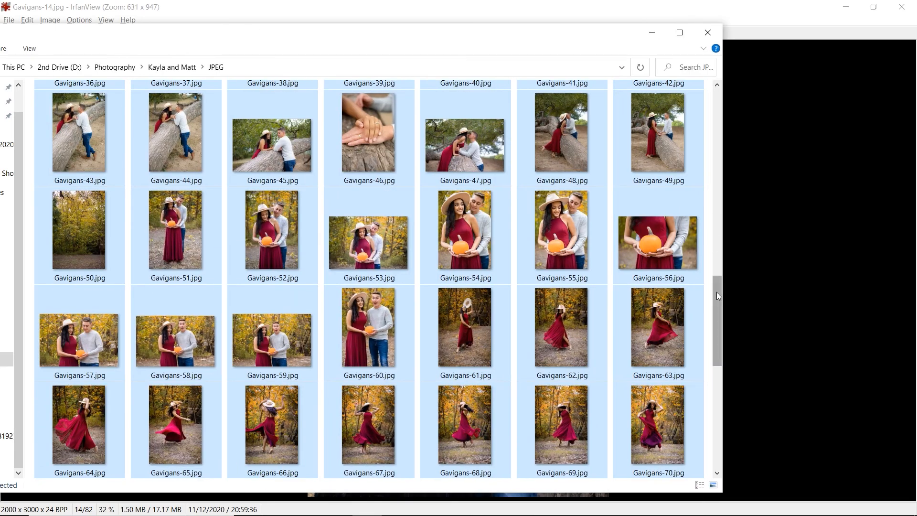
{"action": "left_click_drag", "start_coordinate": [718, 296], "coordinate": [753, 425]}
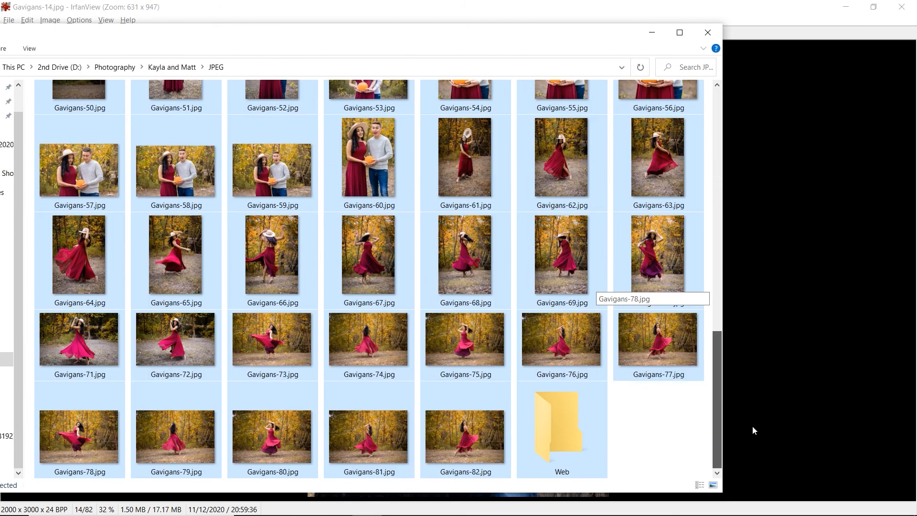
{"action": "left_click", "coordinate": [663, 446]}
{"action": "double_click", "coordinate": [560, 430]}
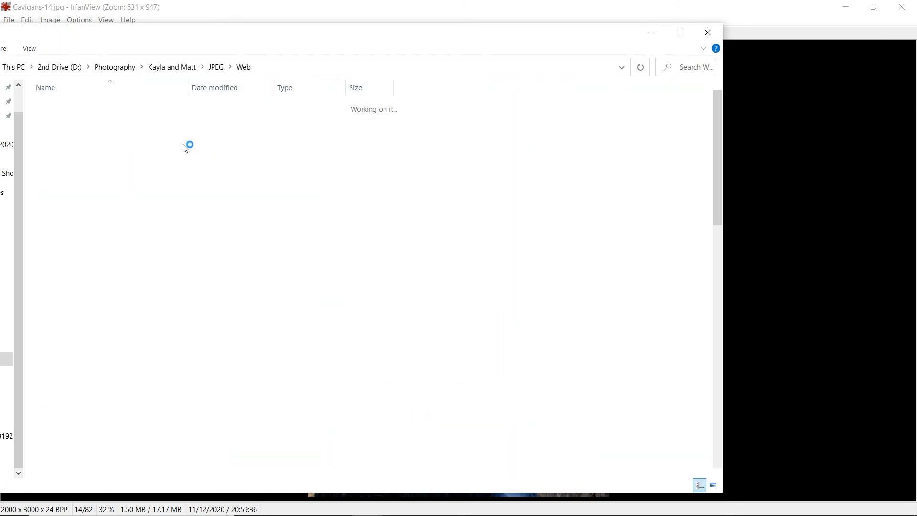
{"action": "left_click_drag", "start_coordinate": [113, 34], "coordinate": [166, 33]}
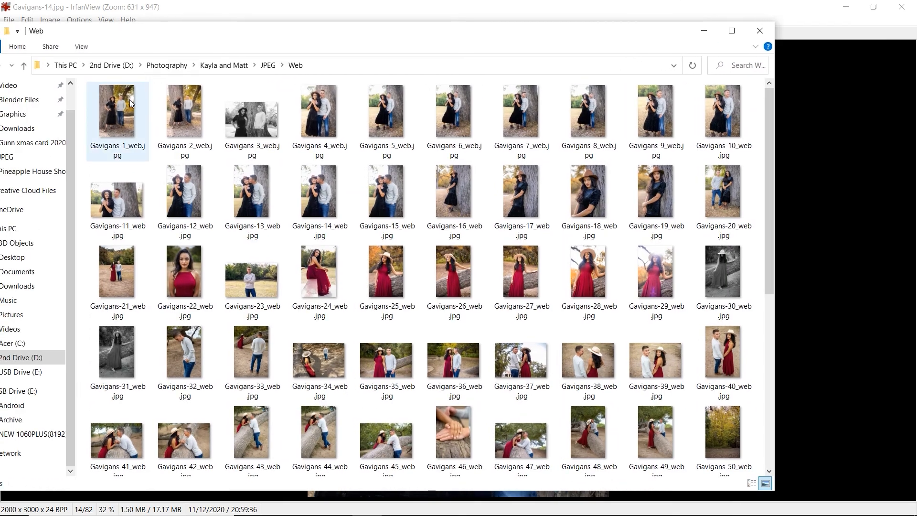
- Examine the first converted photo's file details and the _web file names throughout the Web folder, and return to IrfanView's batch conversion settings
{"action": "left_click", "coordinate": [130, 99]}
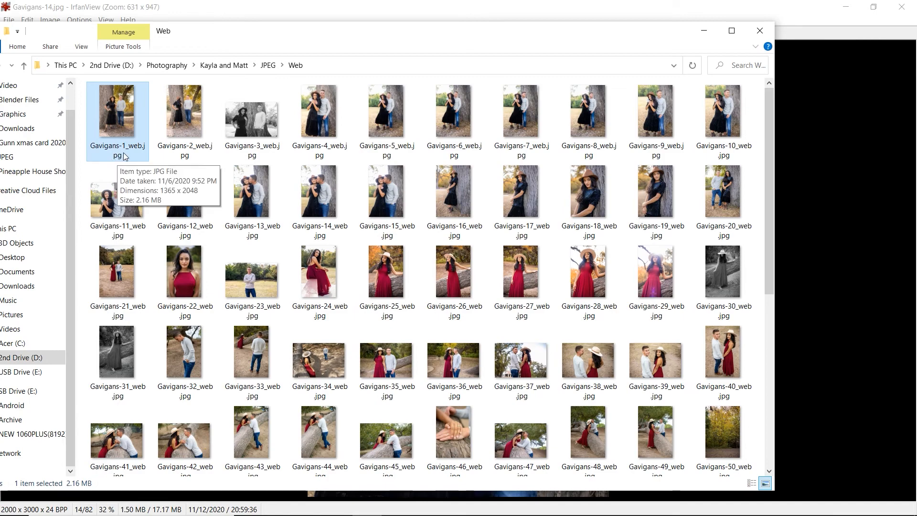
{"action": "left_click", "coordinate": [319, 250]}
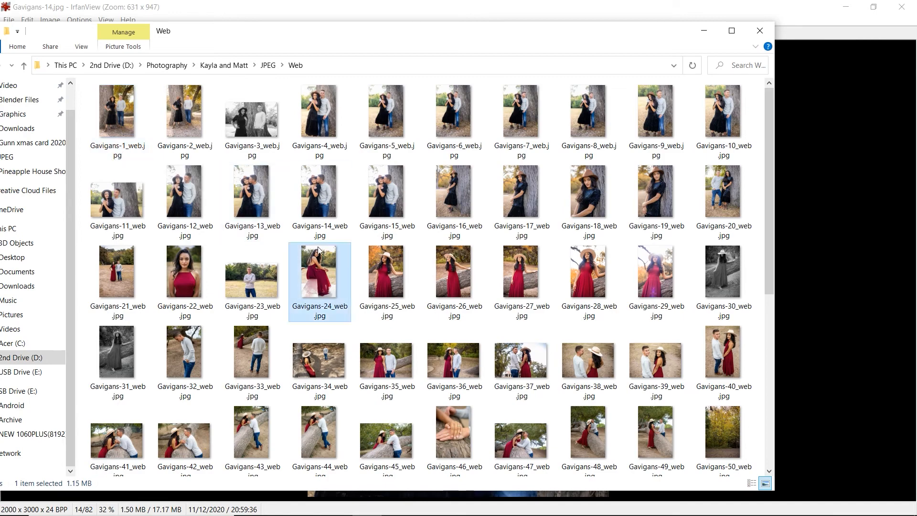
{"action": "key", "text": "Down"}
{"action": "key", "text": "Down"}
{"action": "key", "text": "Down"}
{"action": "key", "text": "Down"}
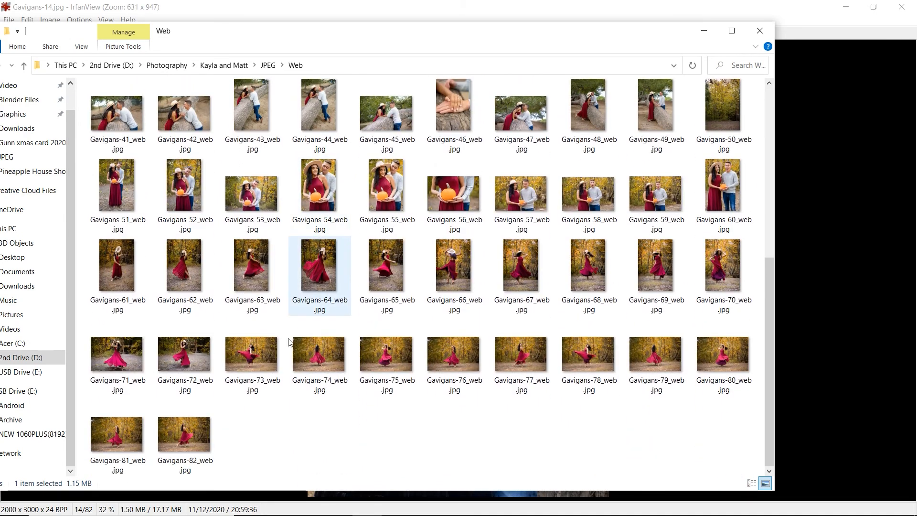
{"action": "left_click", "coordinate": [289, 342]}
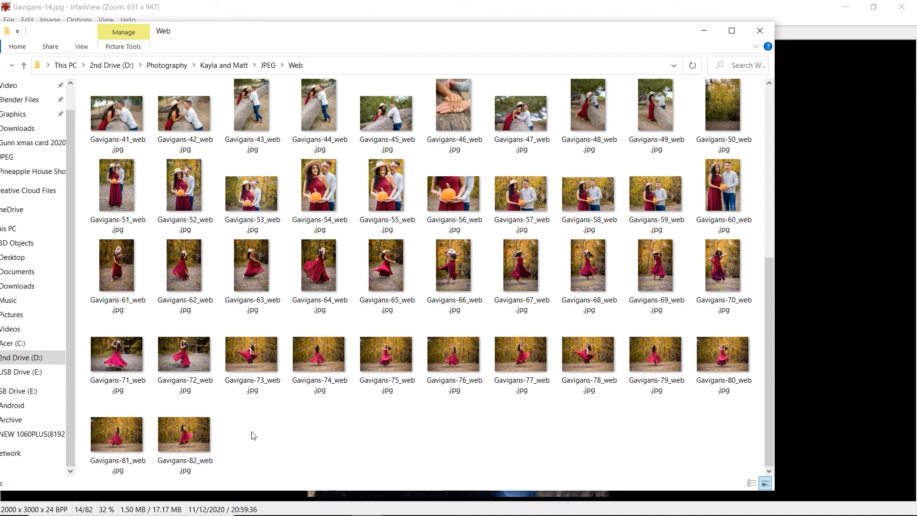
{"action": "mouse_move", "coordinate": [274, 201]}
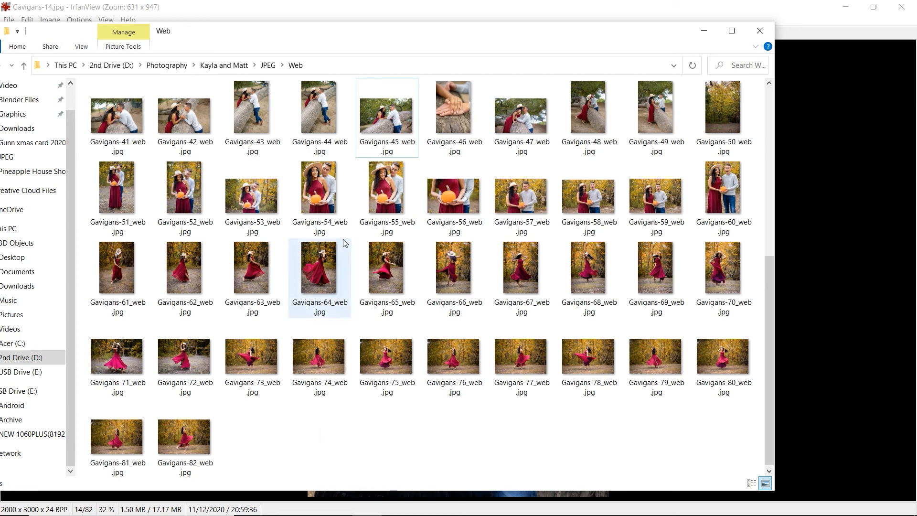
{"action": "scroll", "coordinate": [343, 239], "scroll_direction": "up", "scroll_amount": 5}
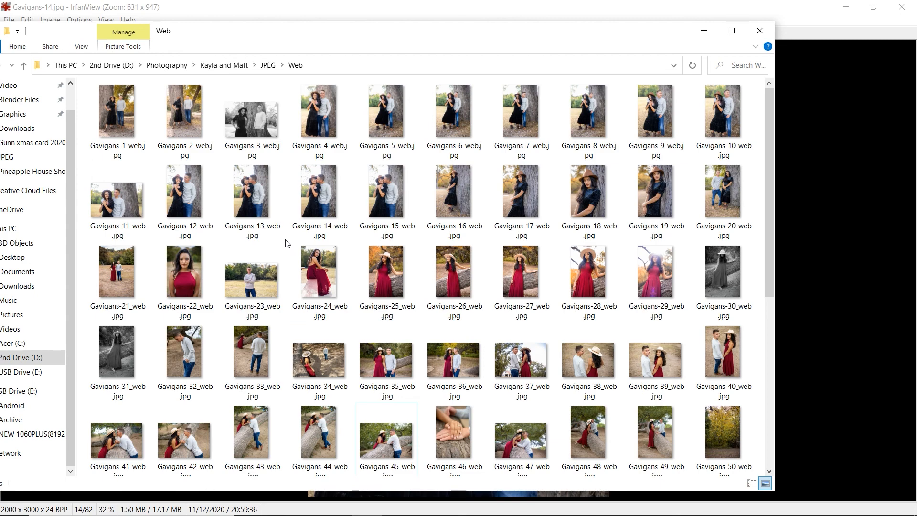
{"action": "scroll", "coordinate": [291, 276], "scroll_direction": "down", "scroll_amount": 5}
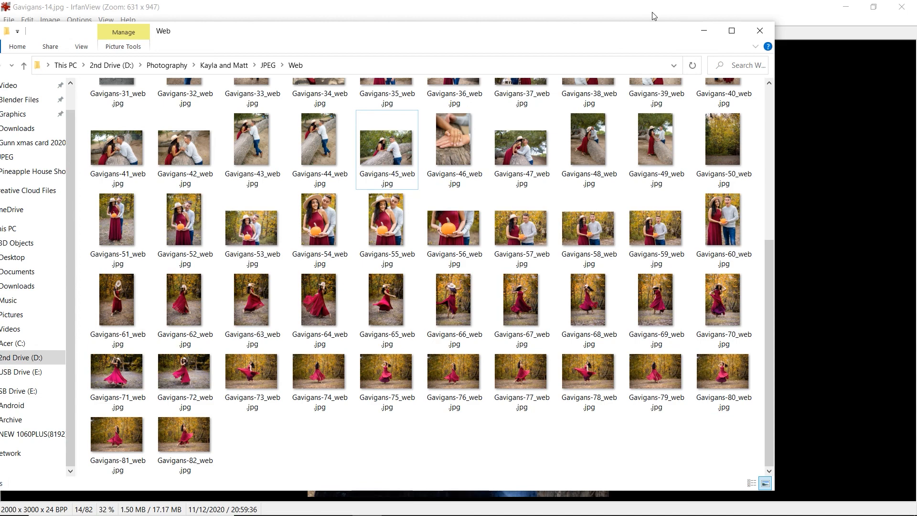
{"action": "left_click", "coordinate": [652, 13]}
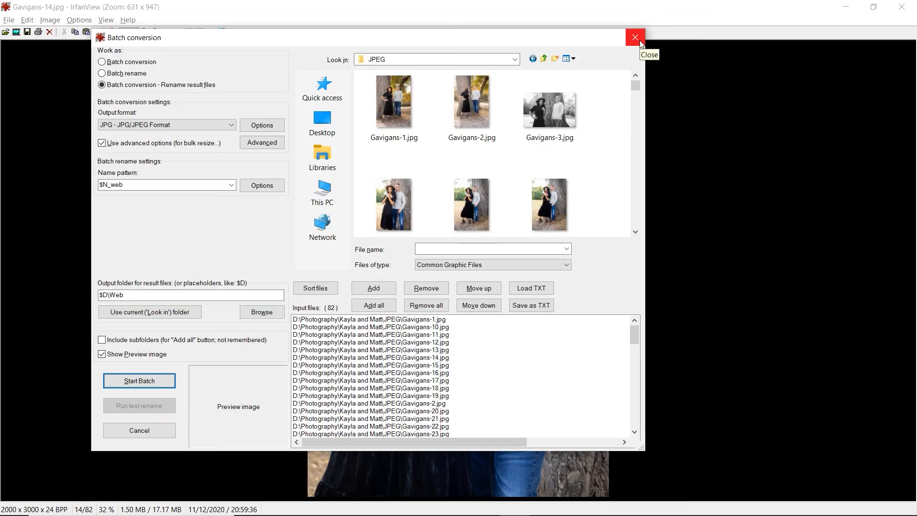